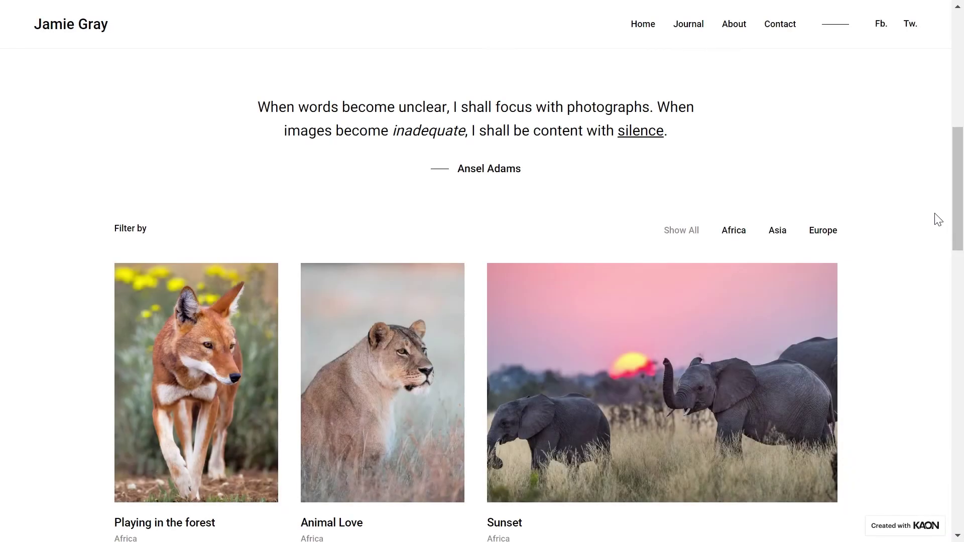
Step: Examine the finished photo gallery, opening the fox image in the lightbox and paging through the following pictures
scroll(936, 217, "down", 3)
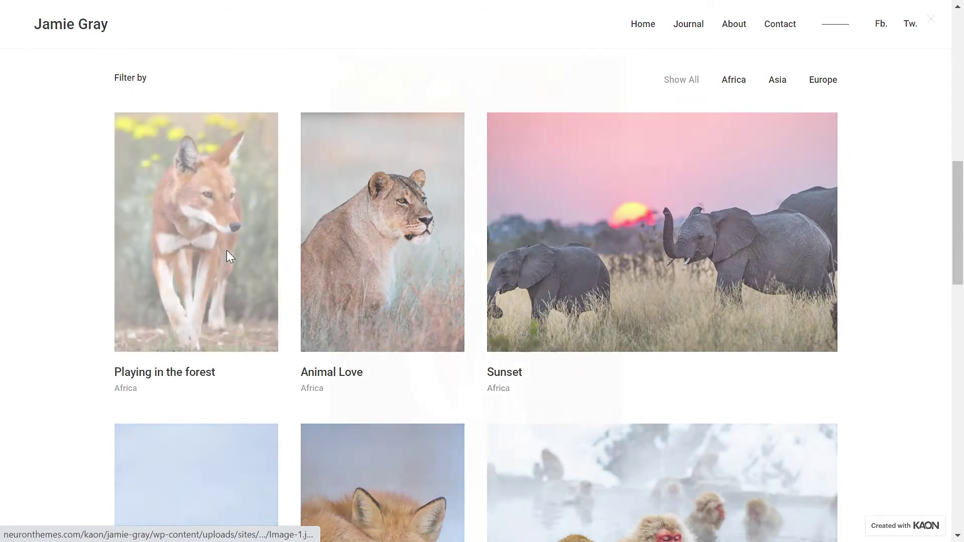
left_click(228, 252)
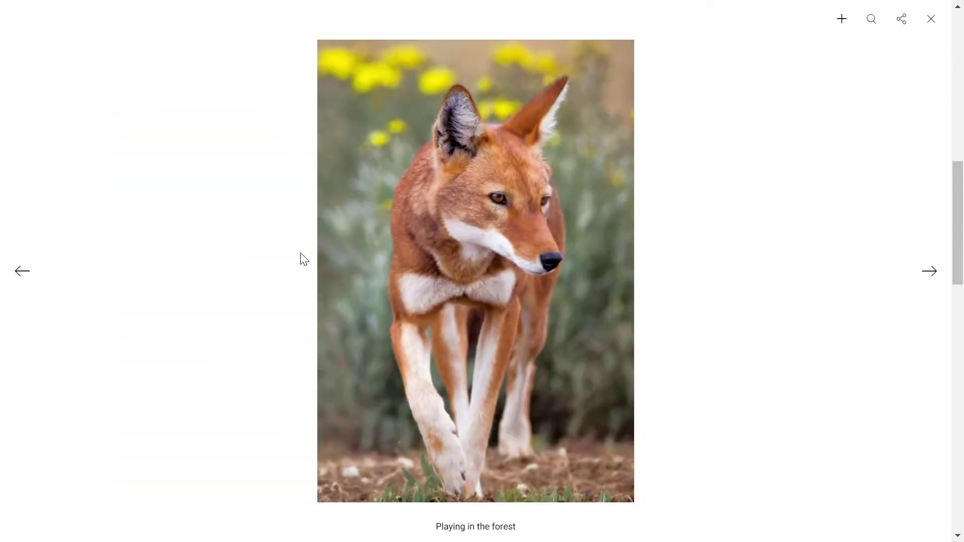
left_click(933, 274)
left_click(933, 274)
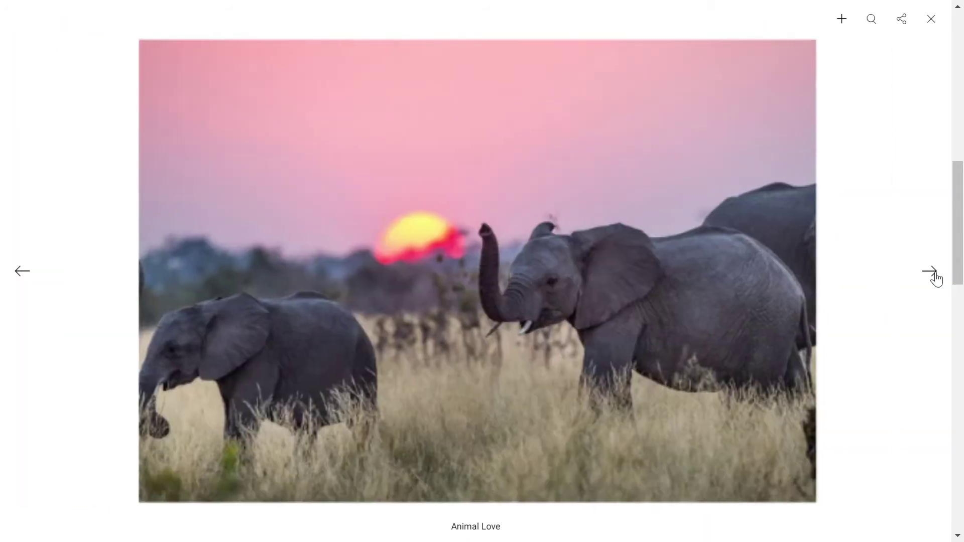
left_click(933, 274)
left_click(936, 278)
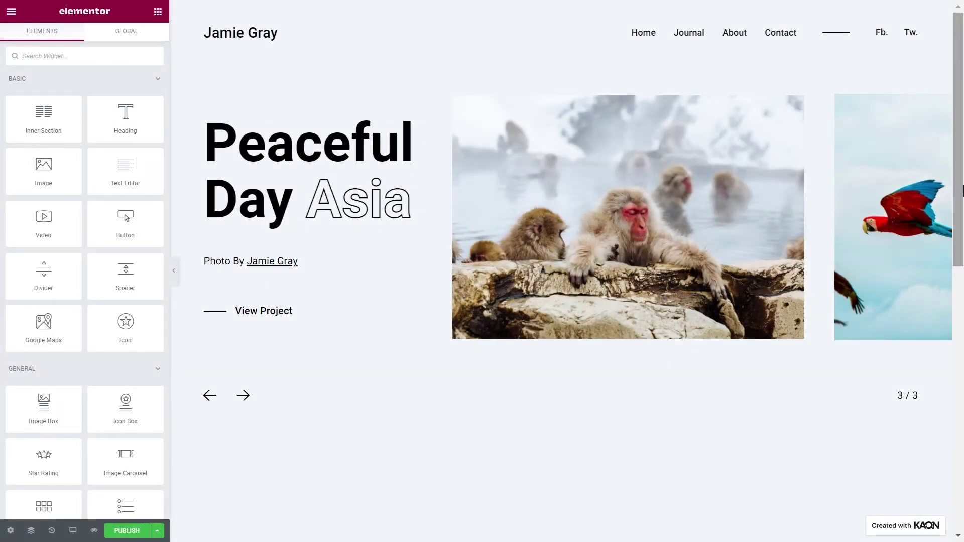
Step: Add a new single-column section in the empty area below the quote
scroll(962, 191, "down", 8)
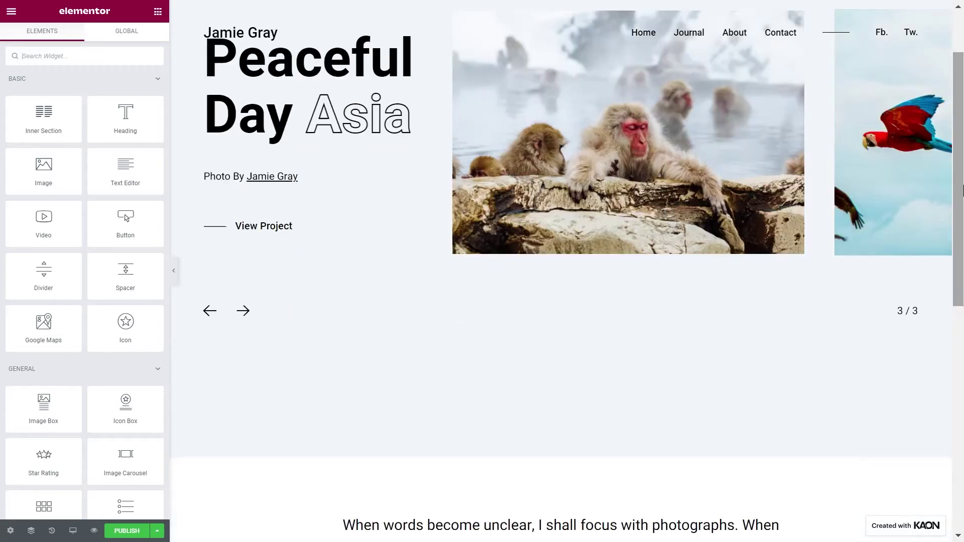
scroll(962, 191, "down", 2)
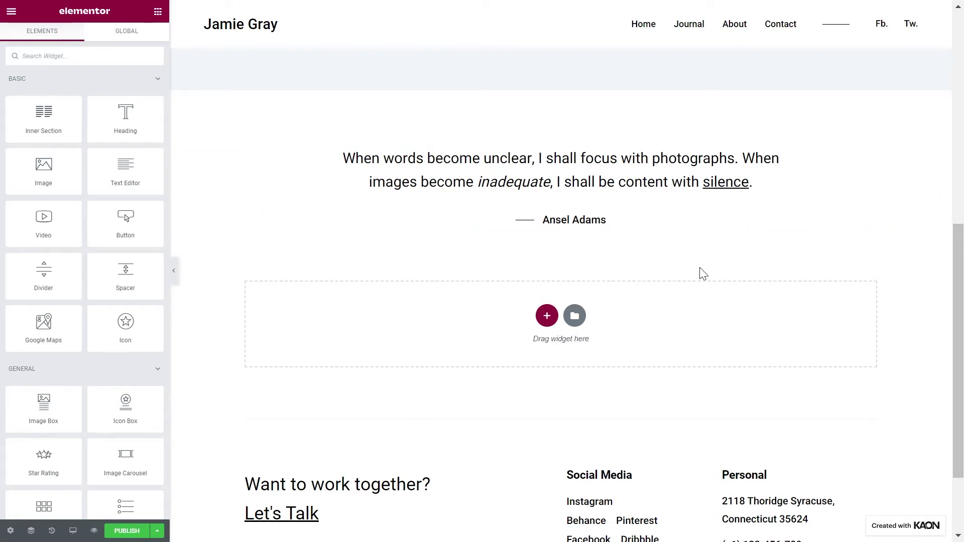
left_click(547, 316)
left_click(426, 343)
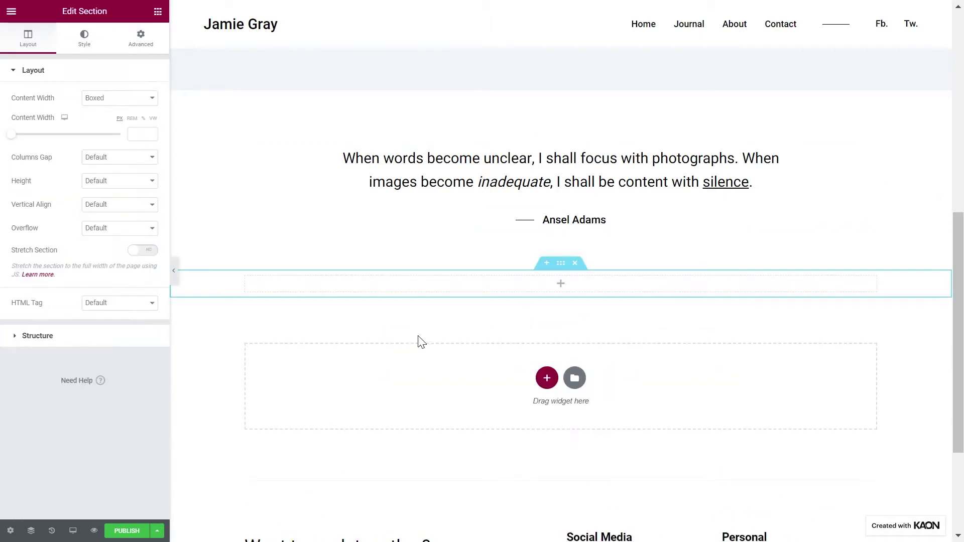
Step: Give the new section a minimum height of 100 VH and set its column position to Top
left_click(137, 182)
left_click(104, 249)
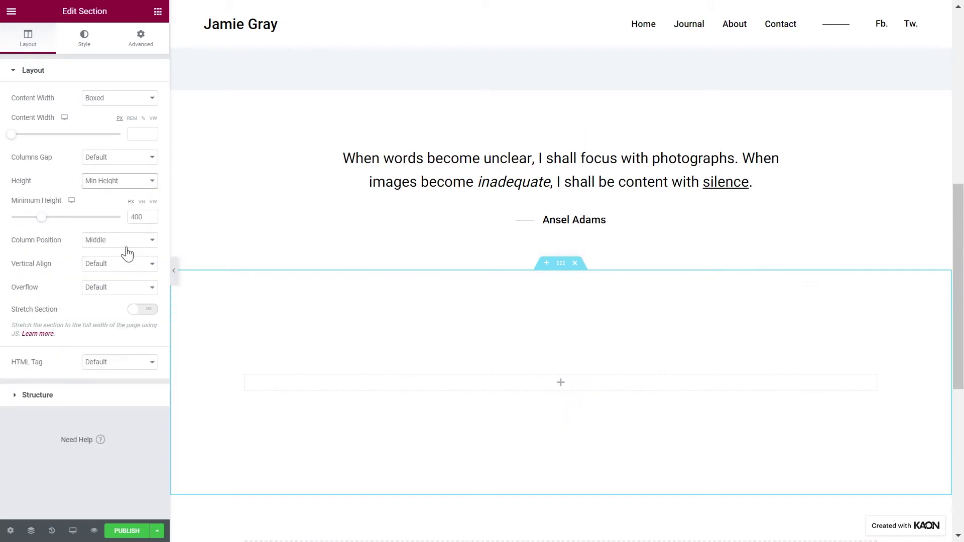
left_click(138, 217)
type("100")
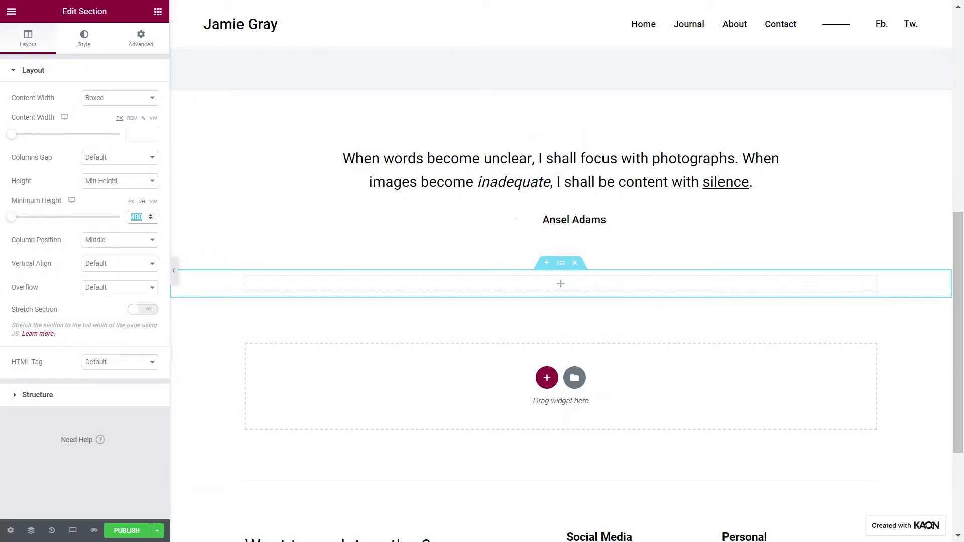
left_click(136, 241)
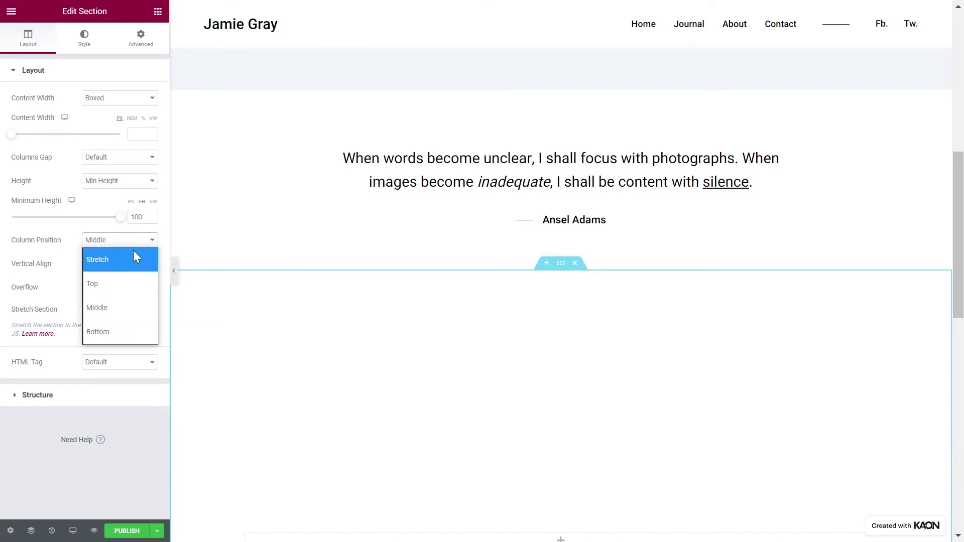
left_click(127, 279)
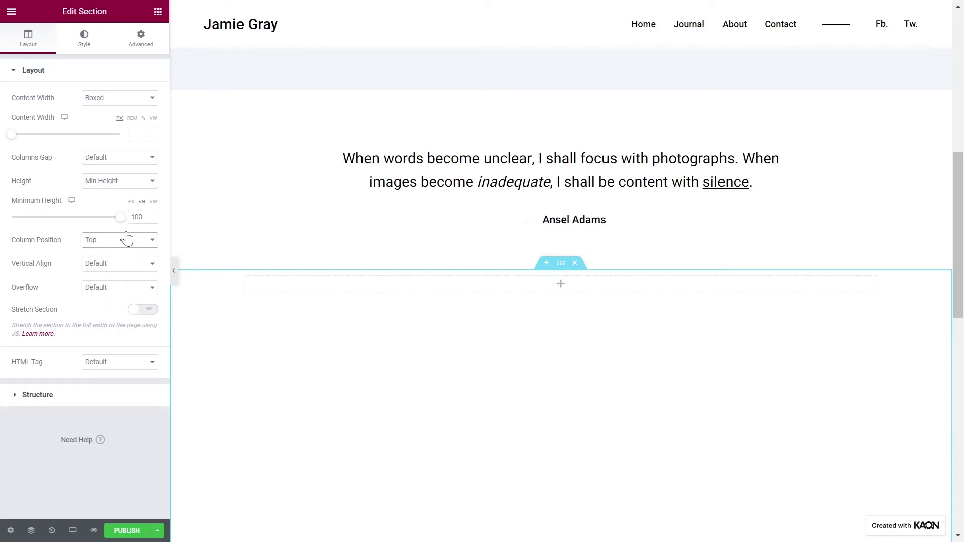
Step: Unlink the section's padding values and set only the bottom padding to 100 px
left_click(136, 47)
left_click(143, 155)
double_click(80, 154)
type("100")
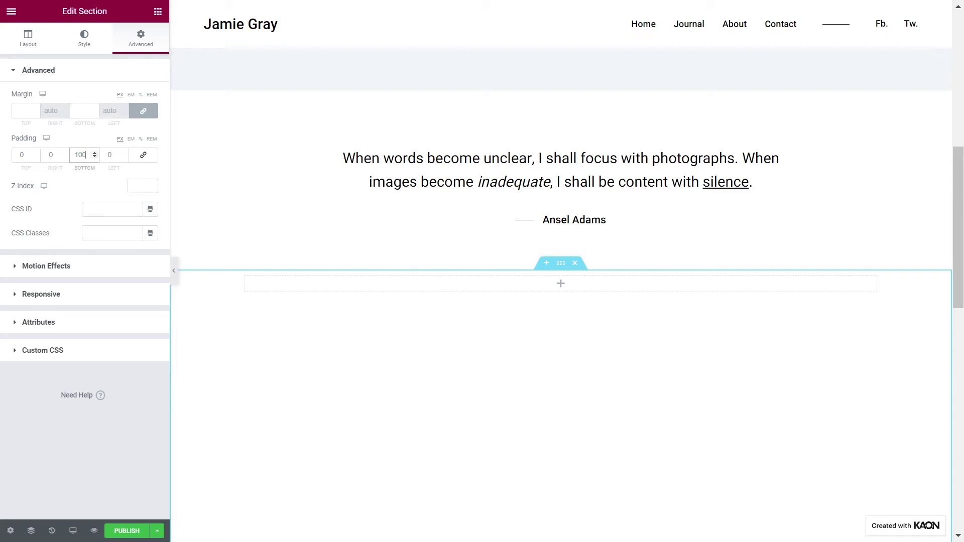
Step: Add a Heading widget to the new section with the title "Filter by" and the HTML tag p
left_click(157, 11)
left_click_drag(123, 121, 251, 281)
left_click(127, 126)
key("ctrl+a")
type("Filter by")
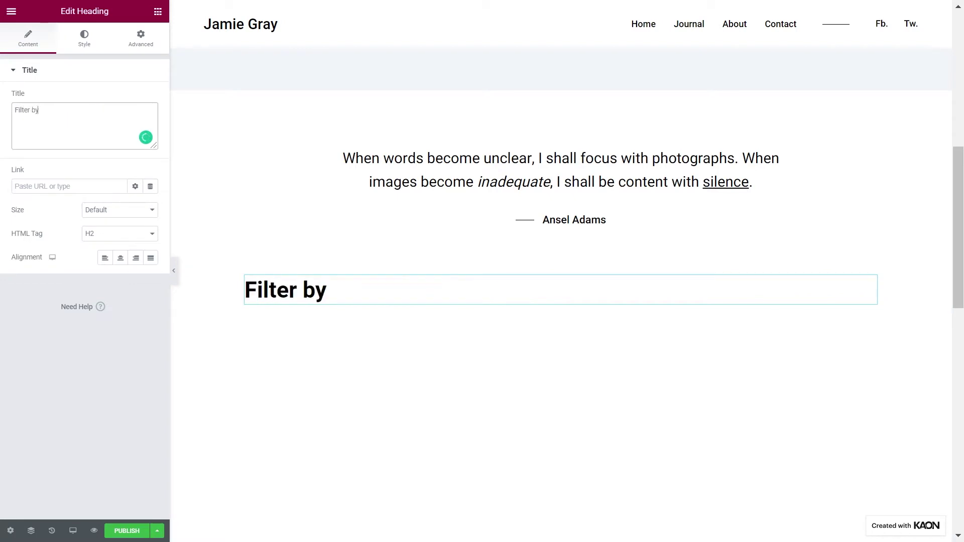
left_click(105, 234)
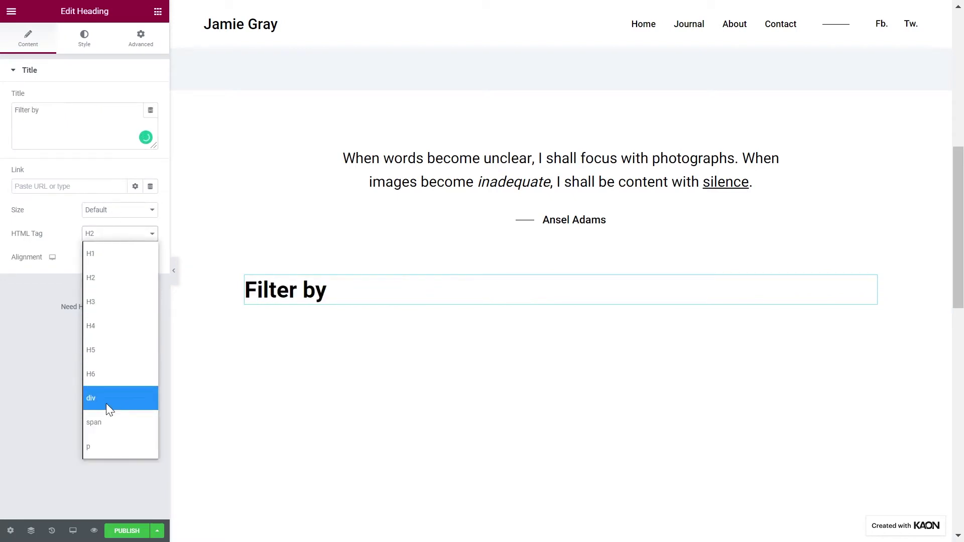
left_click(98, 453)
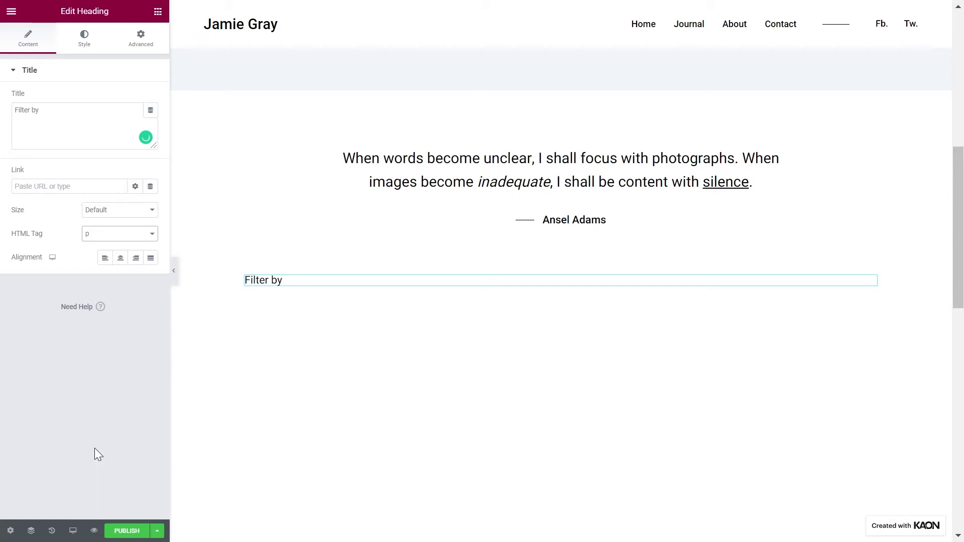
Step: Style the "Filter by" heading with the black global text color and Roboto typography at size 16 px and weight 500
left_click(84, 41)
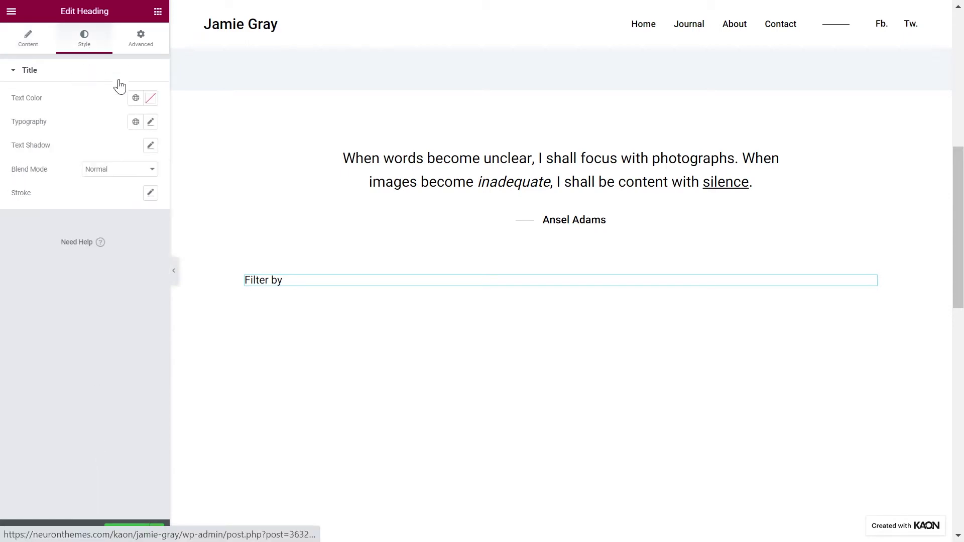
left_click(135, 99)
left_click(101, 151)
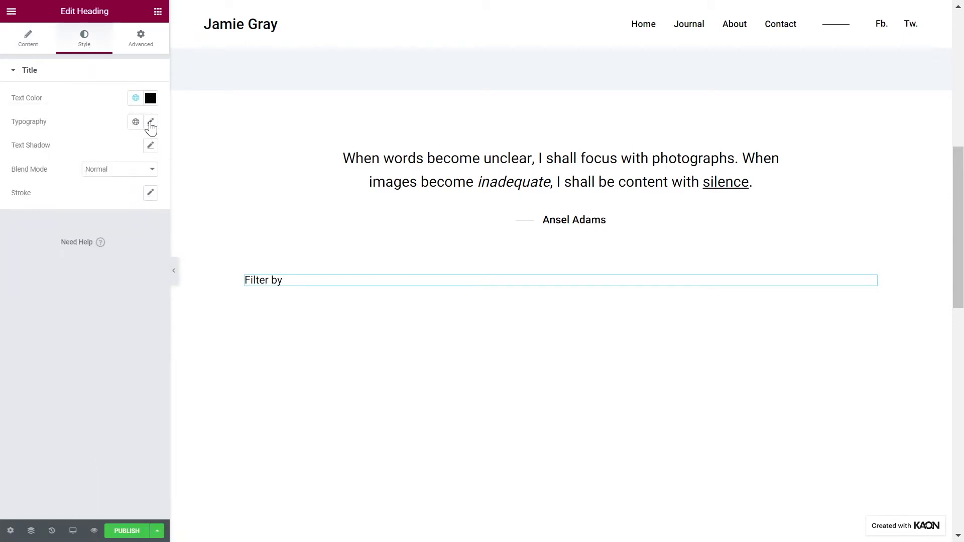
left_click(150, 123)
left_click(125, 176)
type("ro")
key("Return")
left_click(126, 210)
left_click(125, 233)
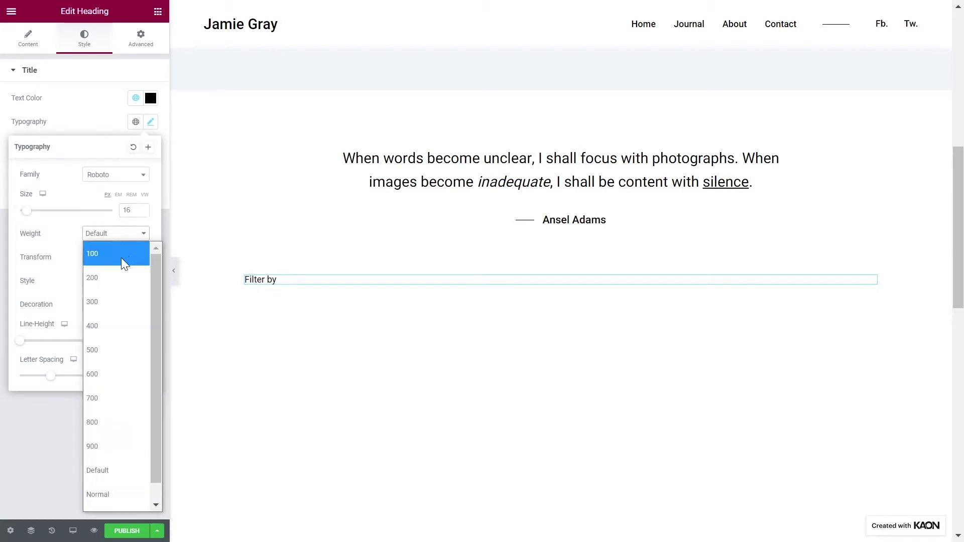
left_click(106, 341)
left_click(104, 409)
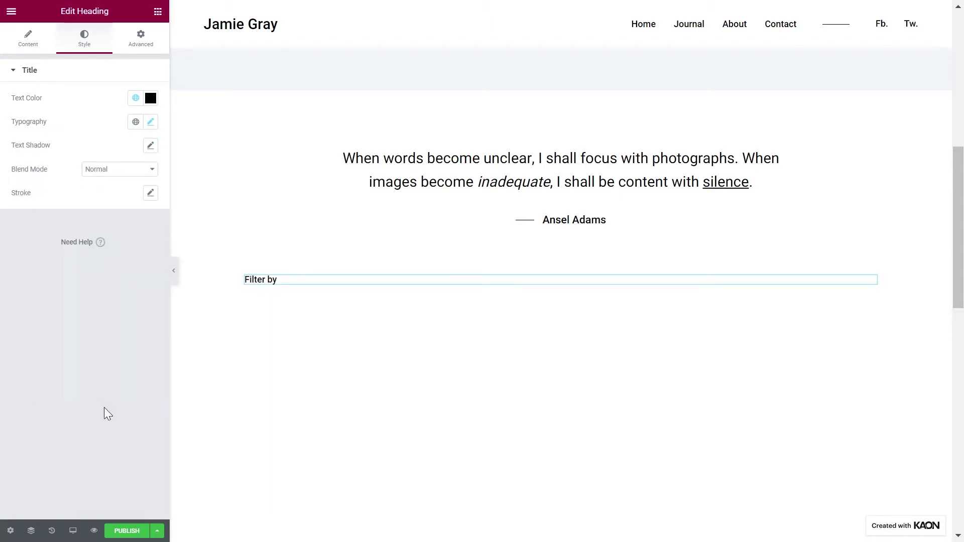
Step: Add a Gallery widget below the "Filter by" heading and set its type to Multiple
left_click(158, 13)
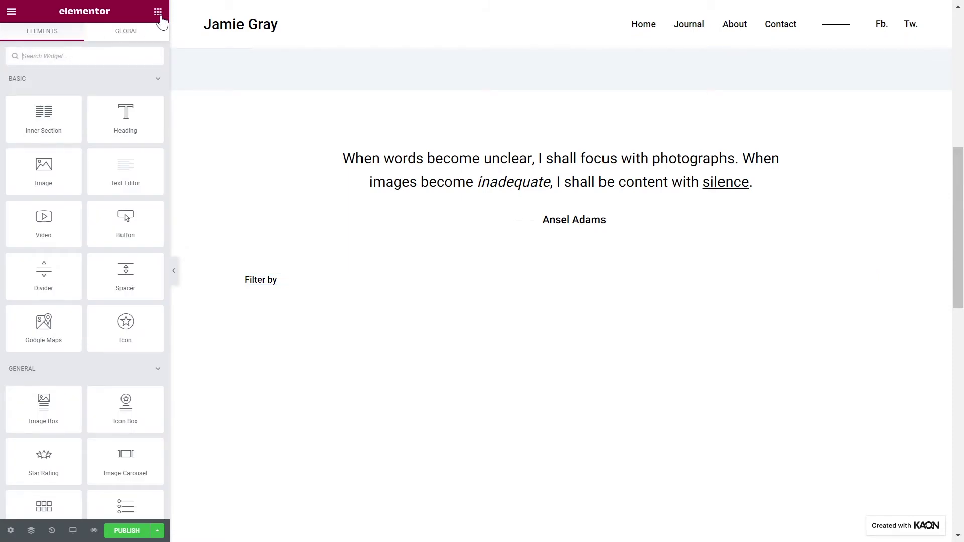
type("gall")
left_click_drag(125, 91, 264, 287)
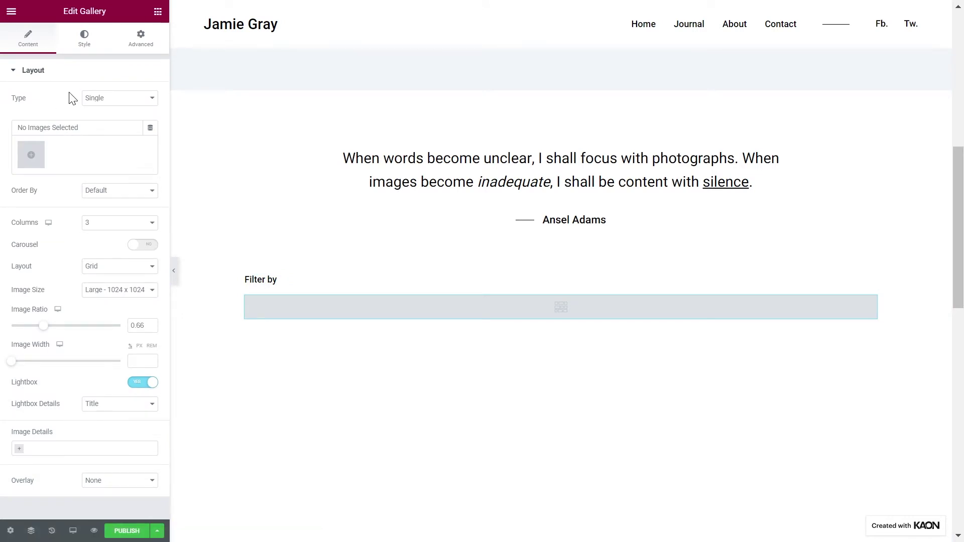
left_click(114, 103)
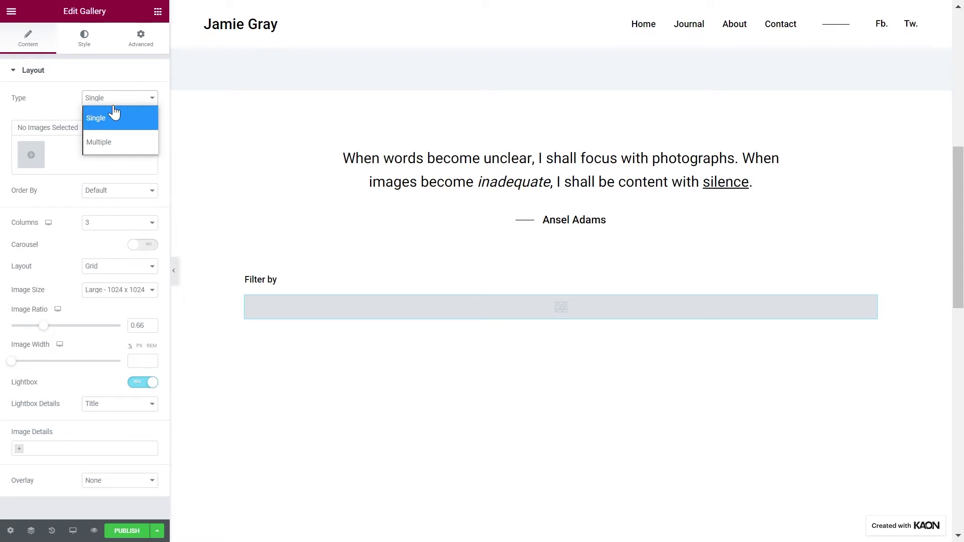
left_click(128, 142)
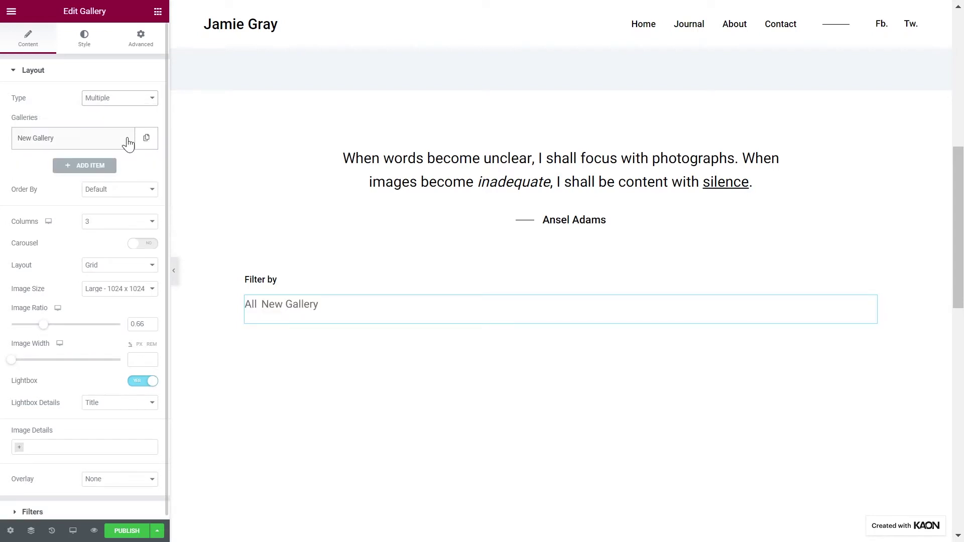
Step: Title the first gallery item "Africa"
left_click(101, 140)
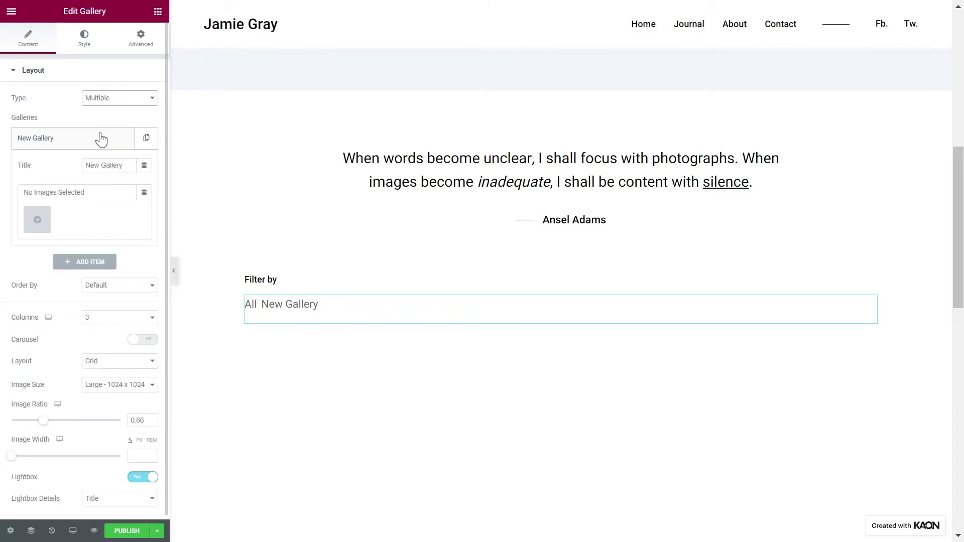
triple_click(108, 165)
type("Africa")
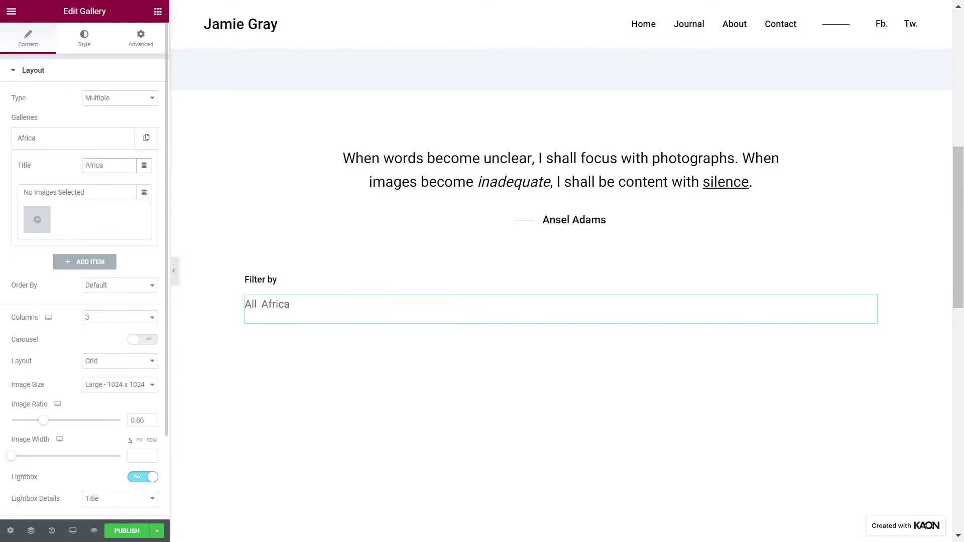
Step: Create the Africa gallery from the fox-like canid, lioness, sunset elephants, three penguins, bathing monkeys and curled-up fox images in the media library
left_click(38, 219)
scroll(638, 345, "down", 10)
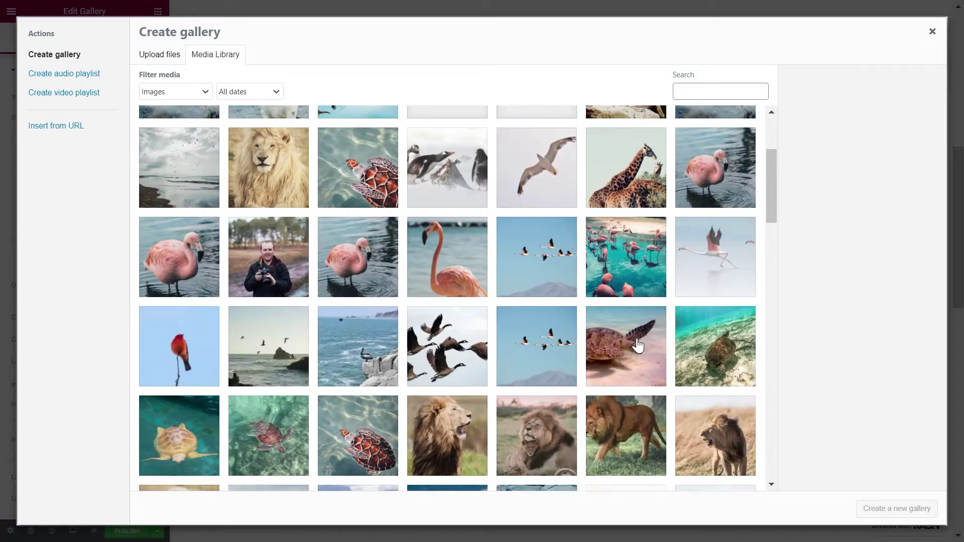
scroll(638, 346, "down", 6)
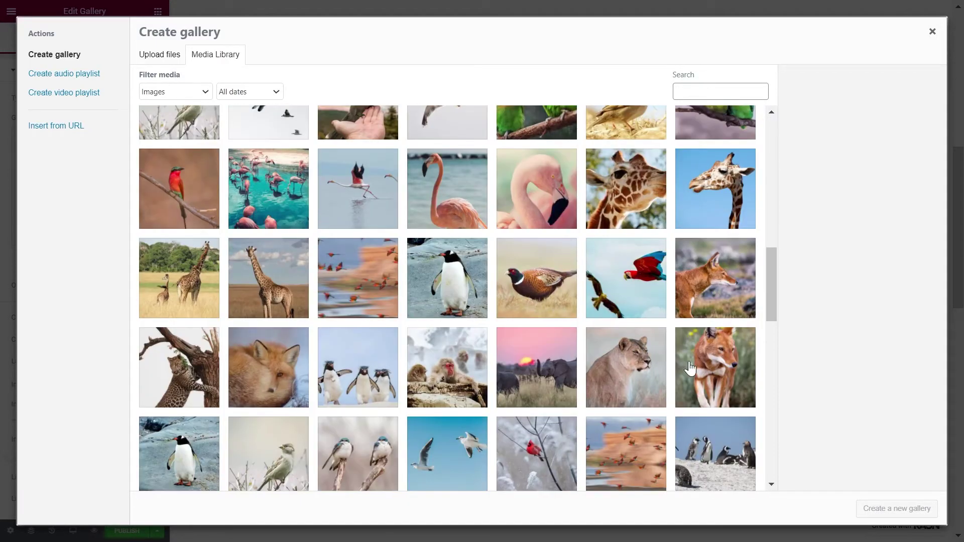
left_click(689, 369)
left_click(640, 371)
left_click(542, 369)
left_click(391, 371)
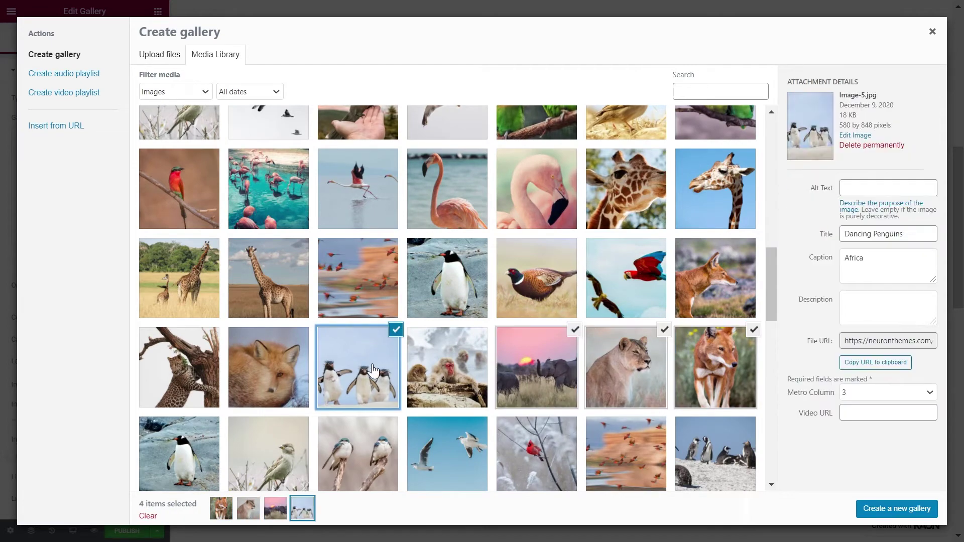
left_click(445, 377)
left_click(280, 374)
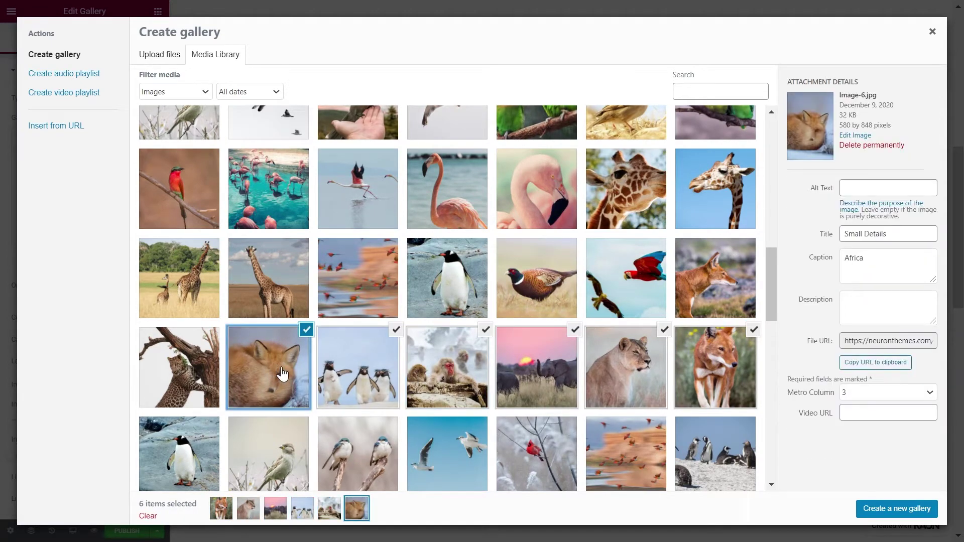
left_click(885, 508)
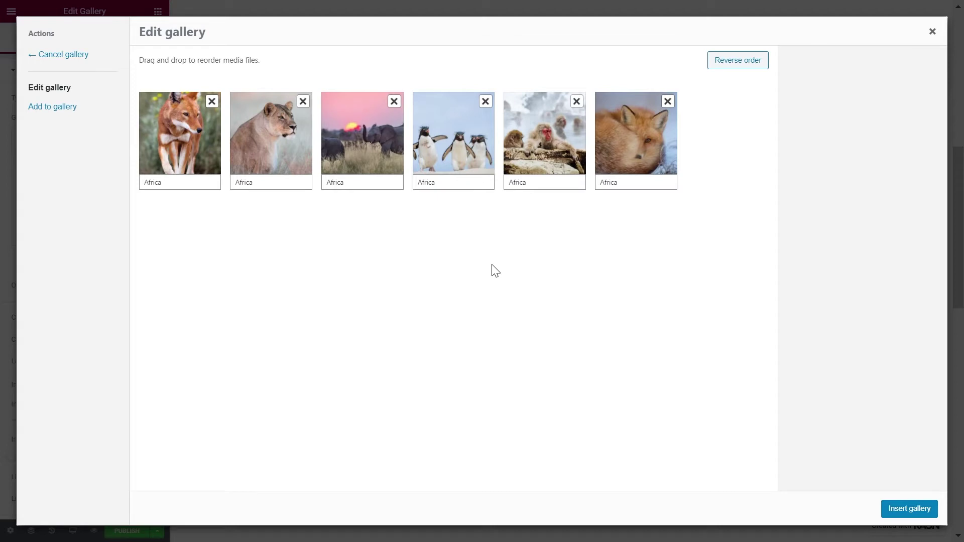
Step: Move the monkeys image to the end of the Africa gallery, check its attachment details and insert the gallery
left_click_drag(546, 159, 650, 153)
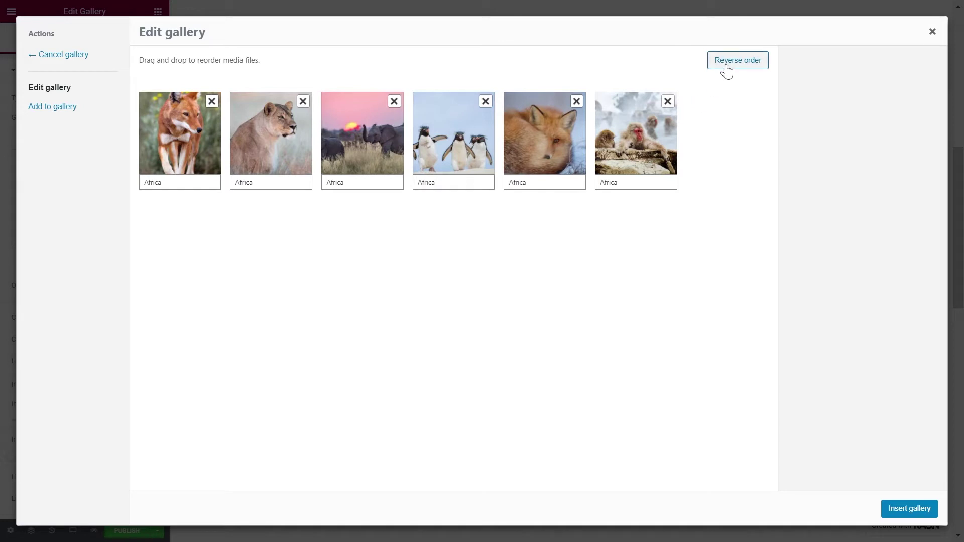
left_click(639, 142)
left_click(822, 207)
left_click(874, 282)
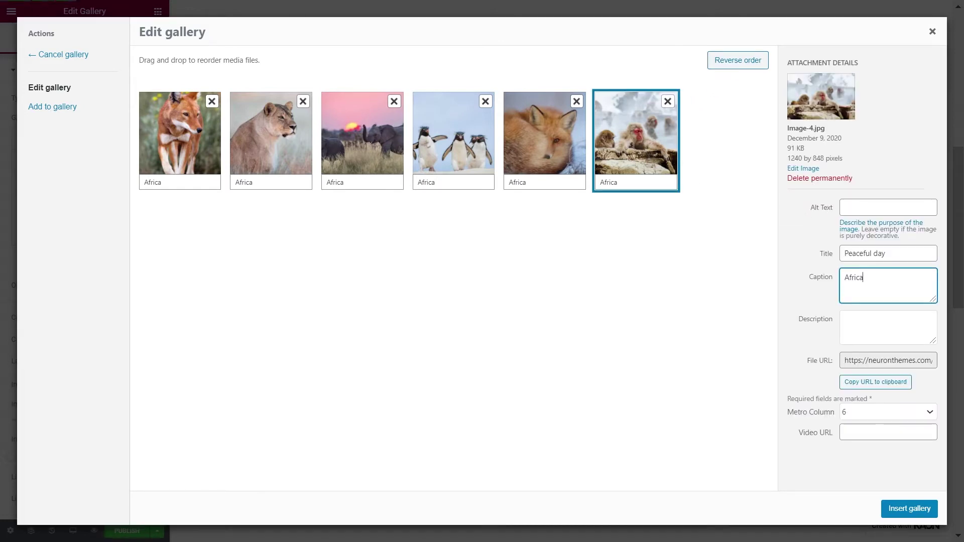
left_click(896, 508)
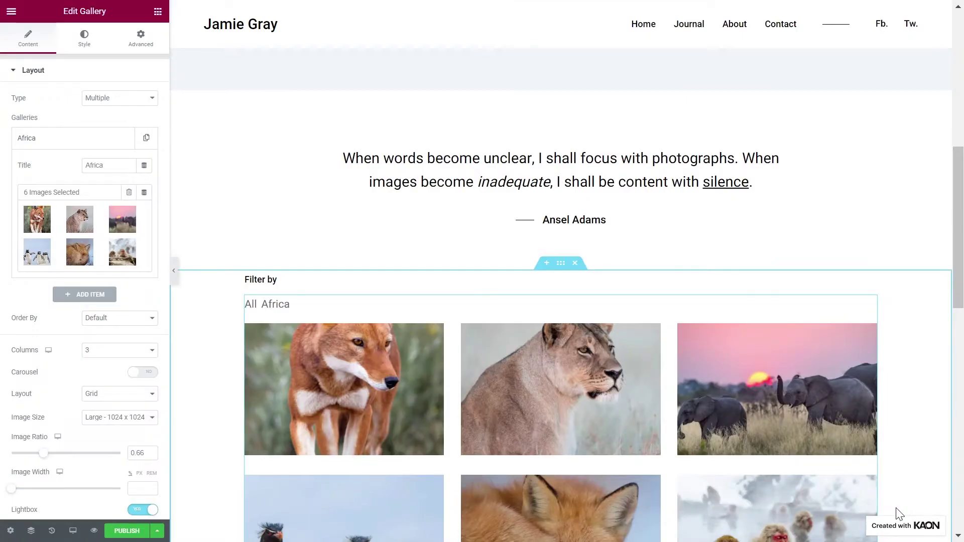
Step: Add a second gallery item and title it "Asia"
left_click(96, 143)
left_click(96, 168)
triple_click(116, 191)
type("Asia")
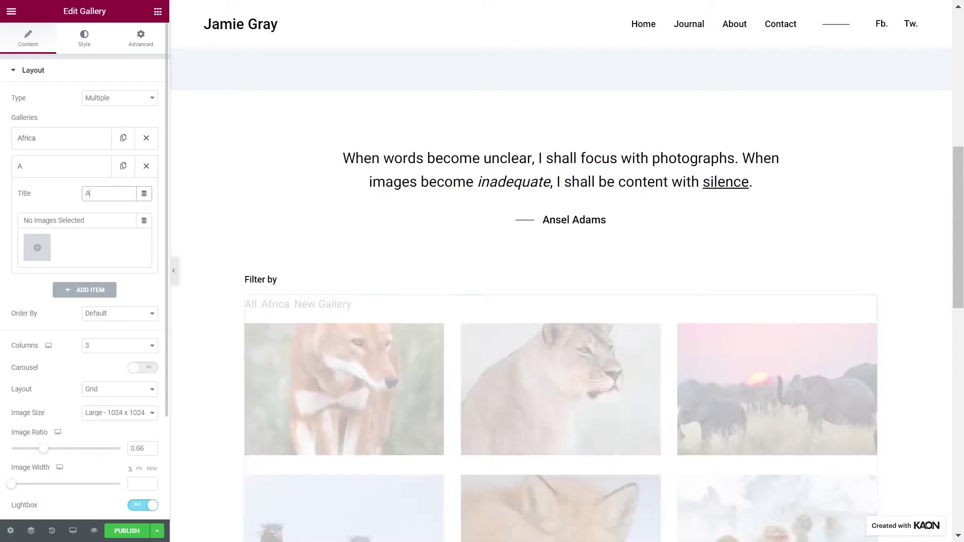
Step: Create the Asia gallery from the side-view fox-like canid and leopard-in-tree images in the media library and insert it
left_click(34, 247)
scroll(540, 320, "down", 10)
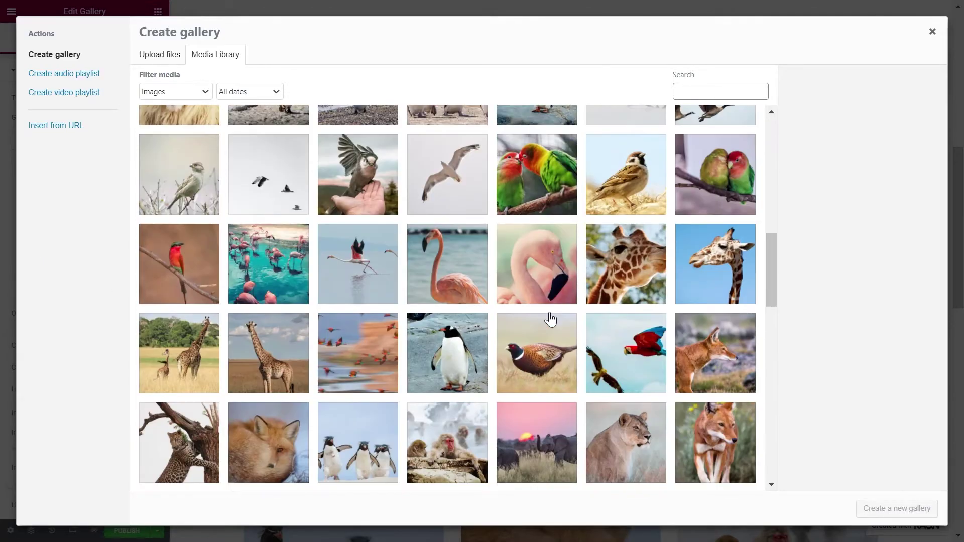
left_click(695, 362)
left_click(198, 432)
left_click(896, 509)
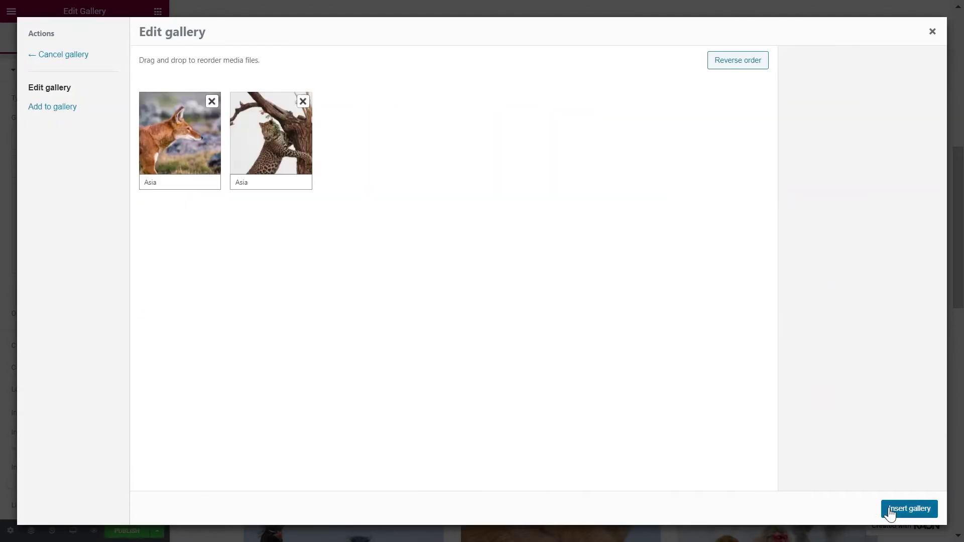
left_click(901, 509)
left_click(65, 166)
Step: Add a third gallery item and title it "Europe"
left_click(69, 199)
triple_click(115, 219)
type("Europe")
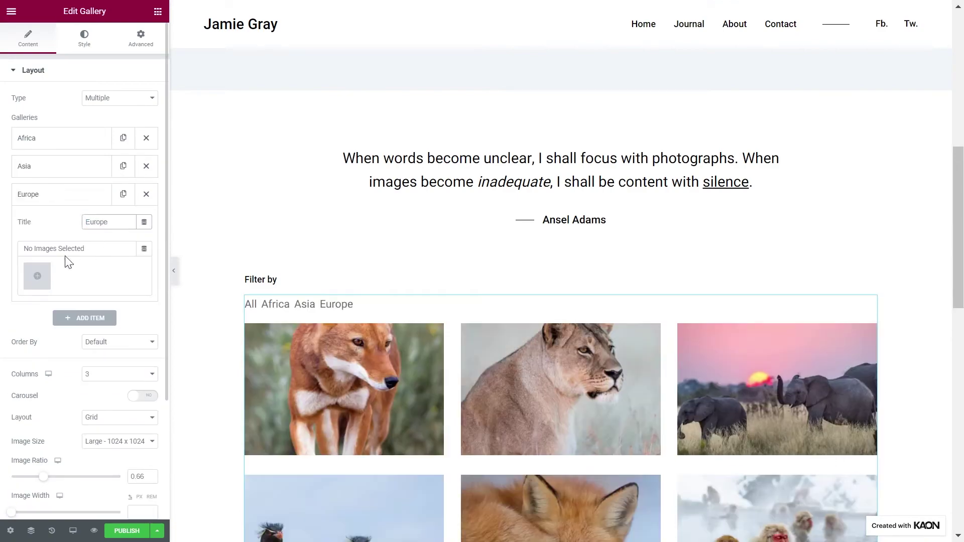
Step: Create the Europe gallery from the single penguin, flying flock, parrots in flight and pheasant images, and insert it
left_click(34, 276)
scroll(630, 361, "down", 5)
scroll(630, 360, "down", 5)
left_click(447, 203)
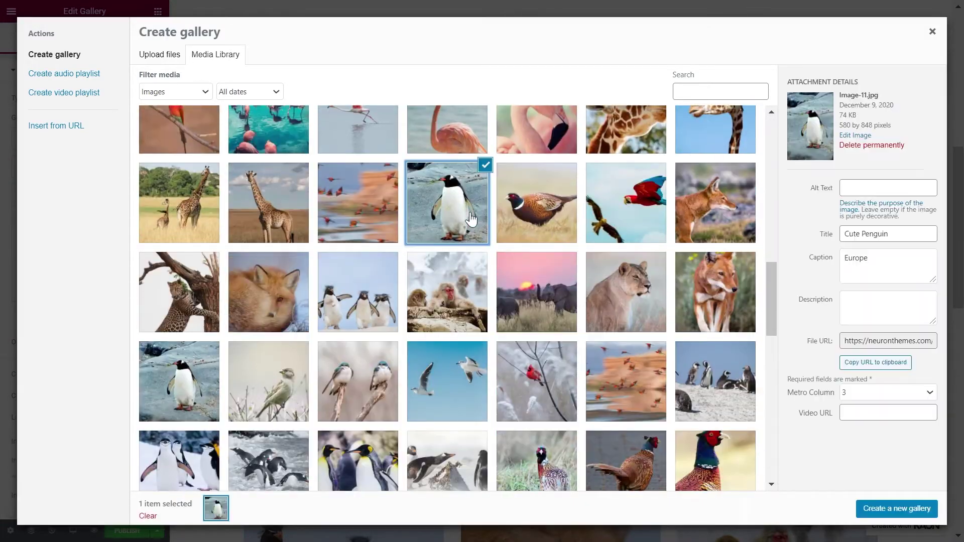
left_click(357, 203)
left_click(626, 203)
left_click(536, 203)
left_click(888, 509)
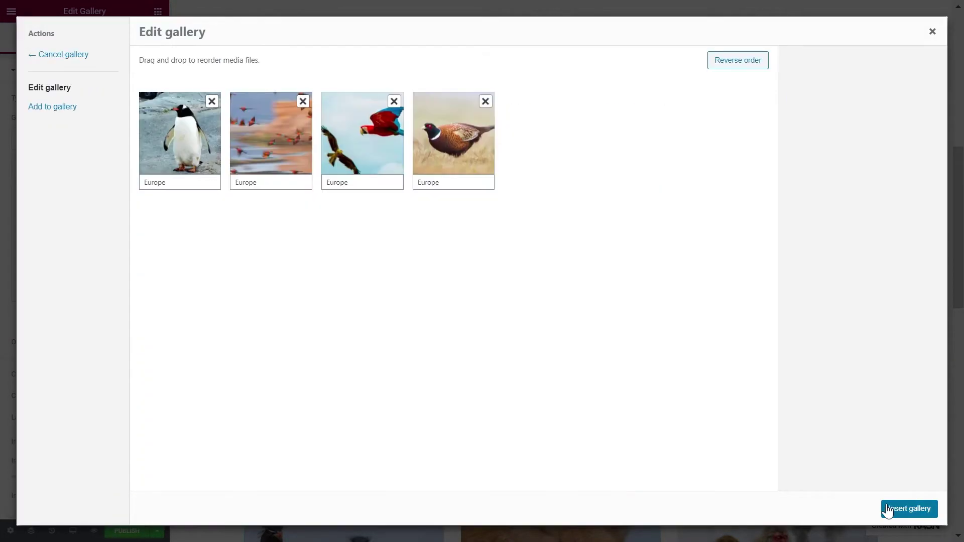
left_click(888, 509)
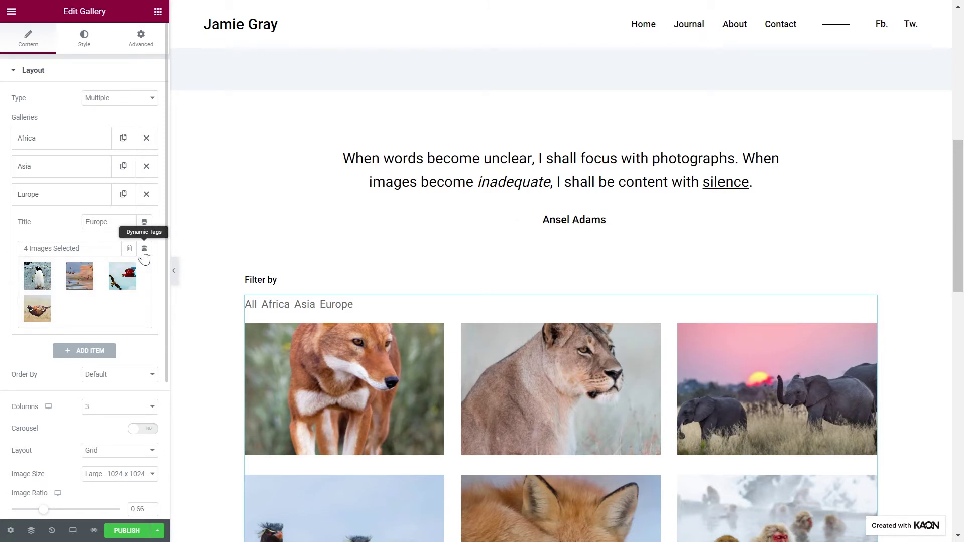
left_click(87, 201)
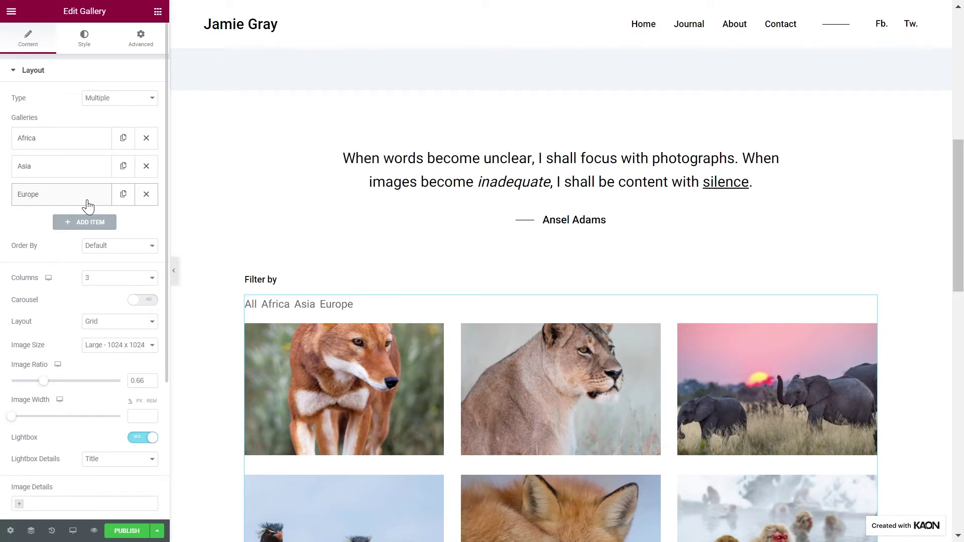
Step: Check the gallery's ordering options and try another column count, returning it to 3
left_click(113, 247)
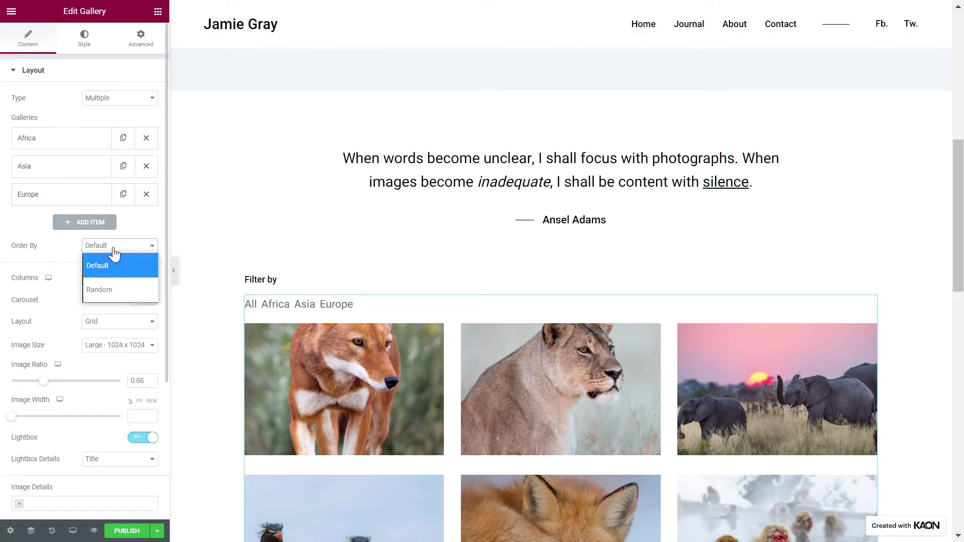
left_click(116, 274)
left_click(115, 281)
left_click(108, 320)
left_click(109, 285)
left_click(114, 343)
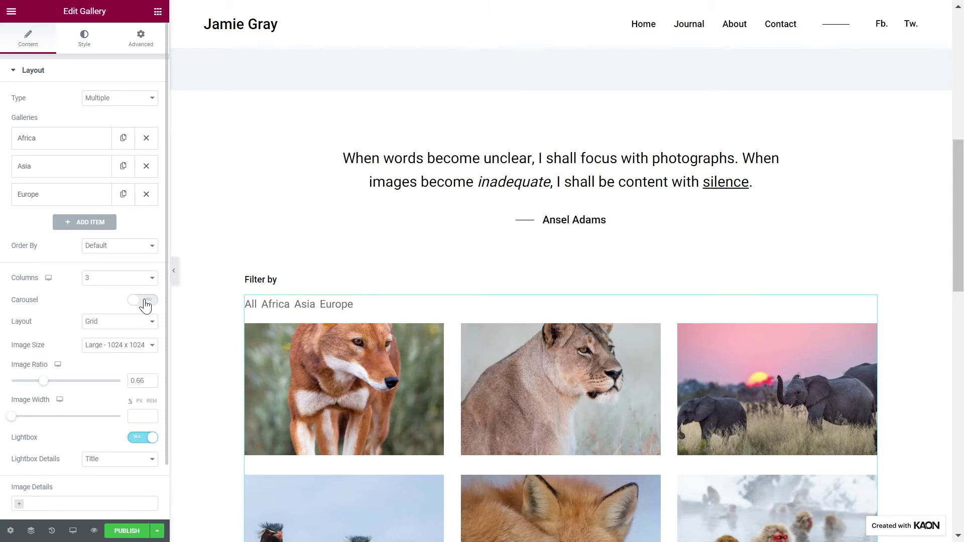
Step: Try the Masonry layout for the gallery and switch it to Metro
left_click(133, 323)
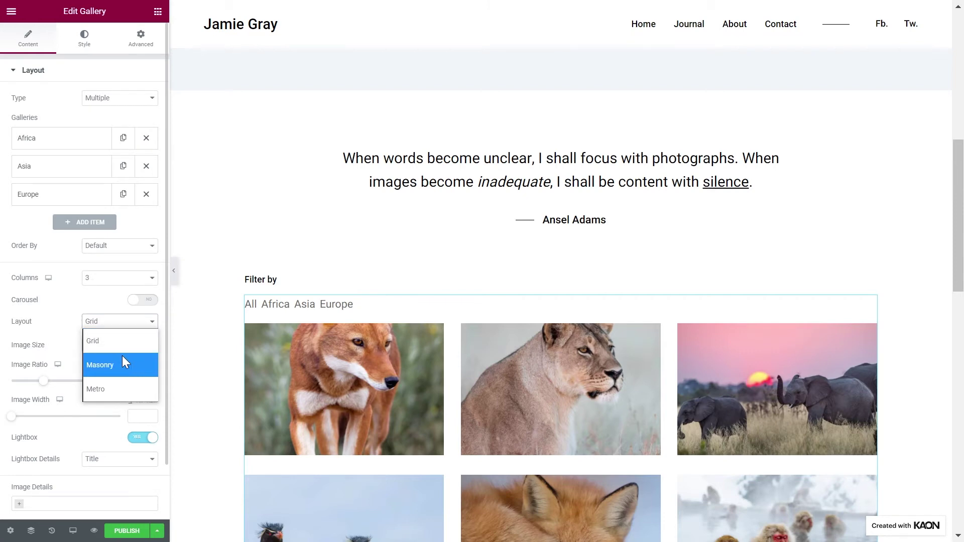
left_click(124, 364)
left_click(125, 322)
left_click(120, 386)
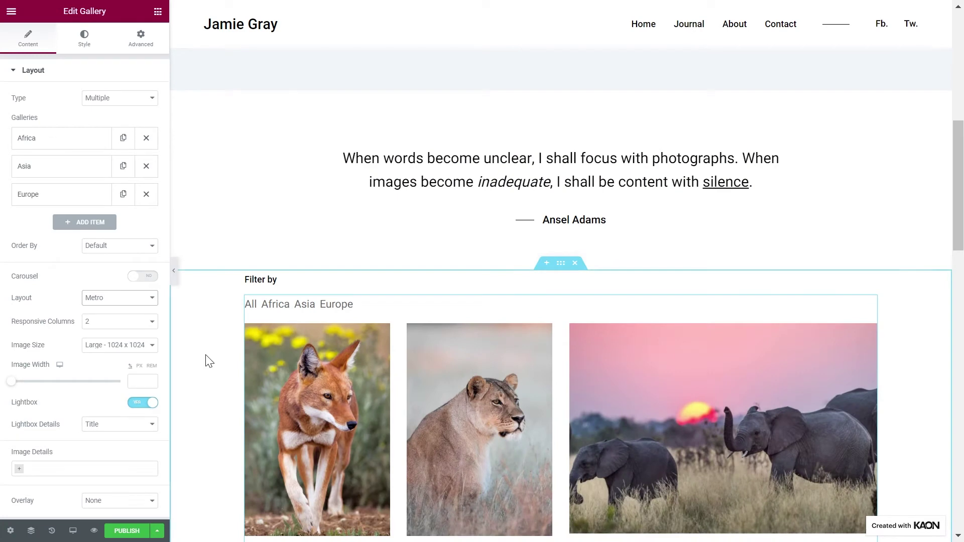
scroll(208, 363, "down", 3)
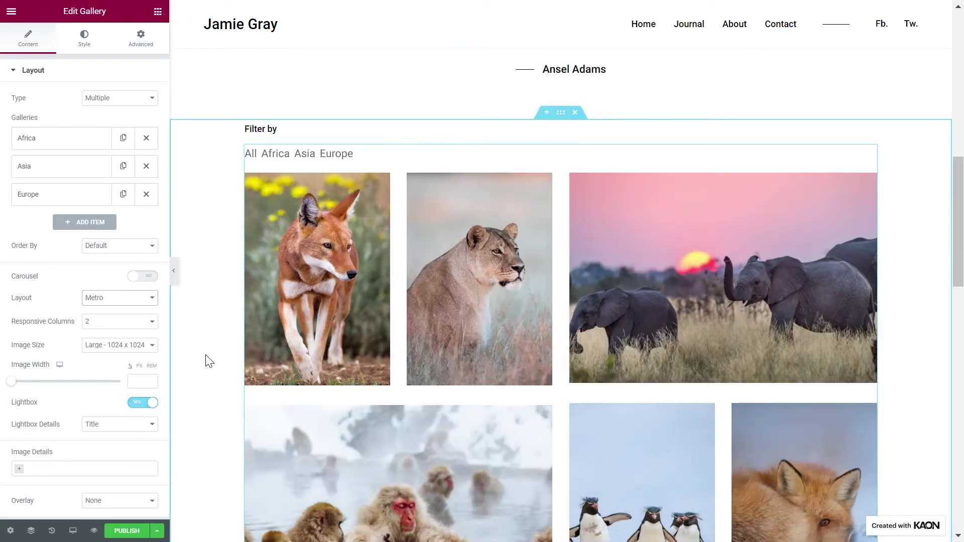
Step: Check the responsive column options and preview the gallery at tablet size, returning to the desktop preview
left_click(132, 324)
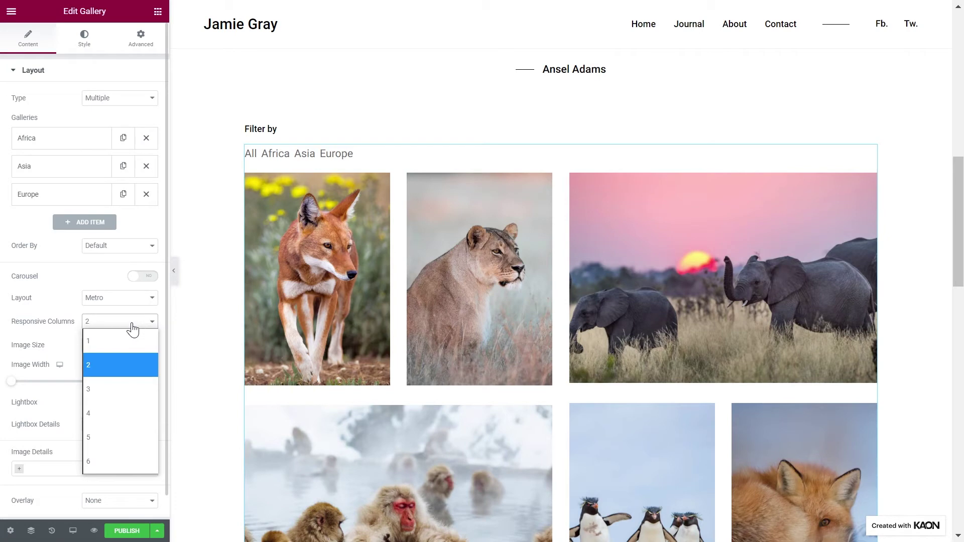
left_click(133, 328)
left_click(73, 530)
left_click(74, 480)
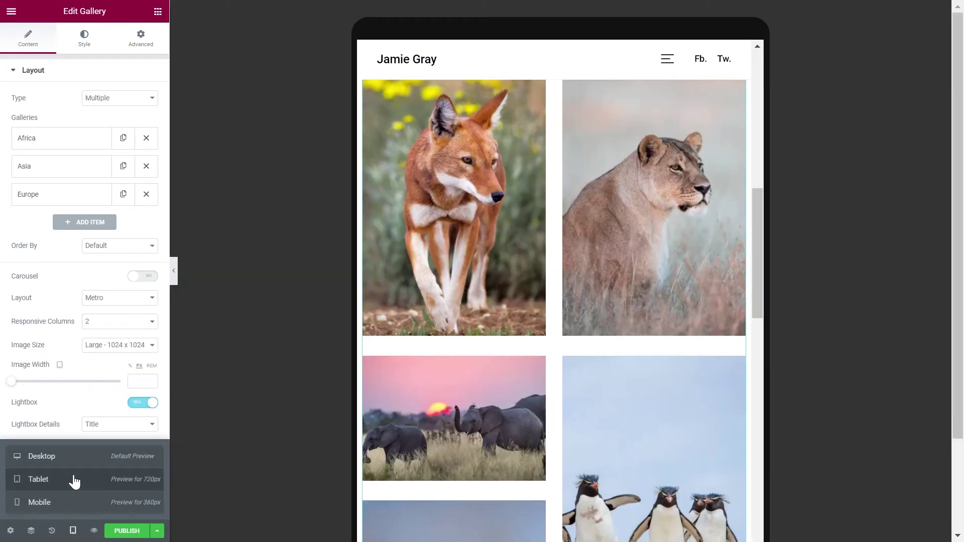
left_click(73, 456)
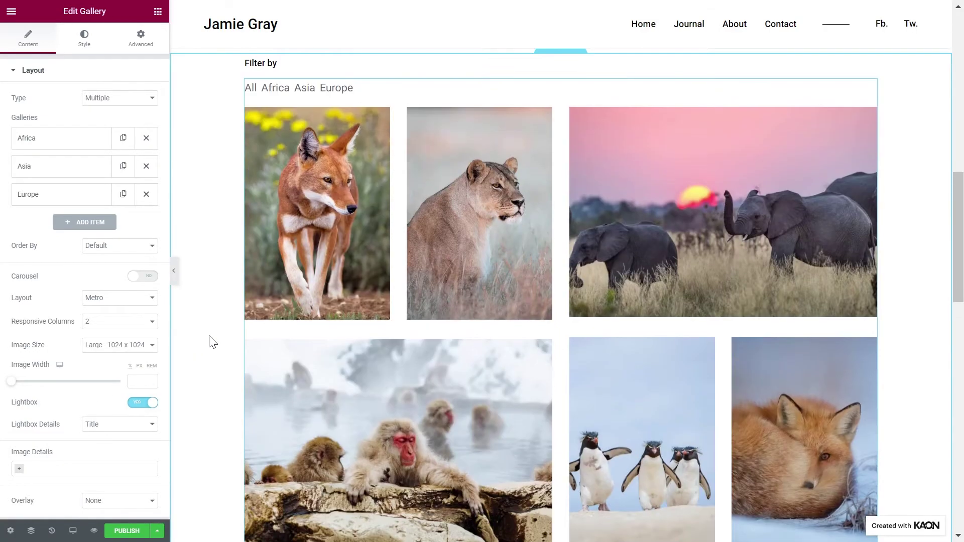
Step: Set the gallery's image size to Full and look through the lightbox details options
left_click(150, 345)
left_click(125, 307)
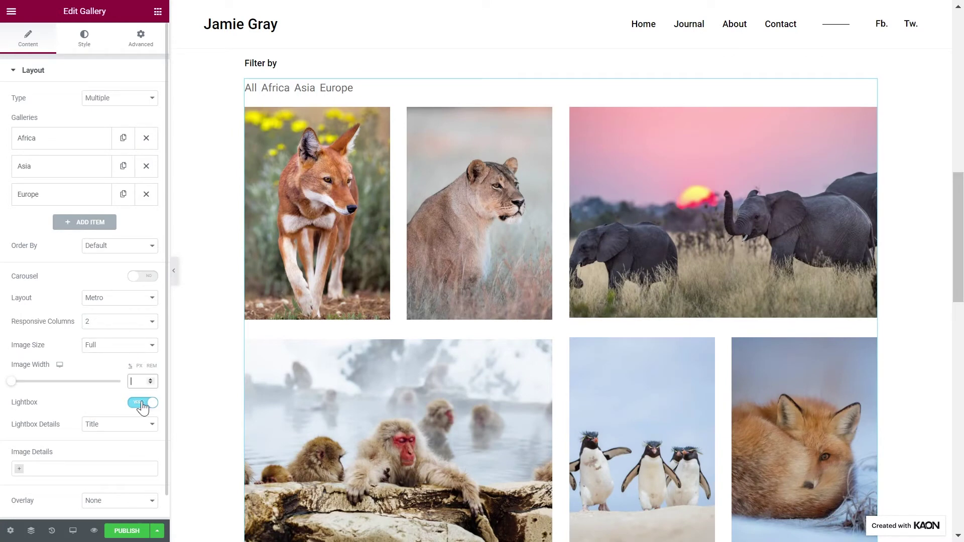
left_click(133, 426)
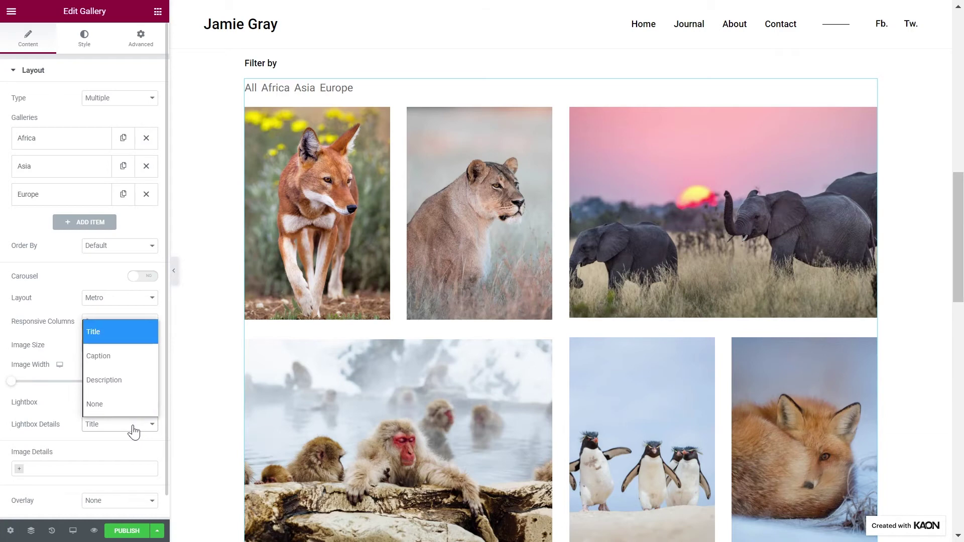
left_click(133, 431)
Step: Show Title and Caption as the image details and check the HTML tag options, keeping H4
scroll(133, 430, "down", 1)
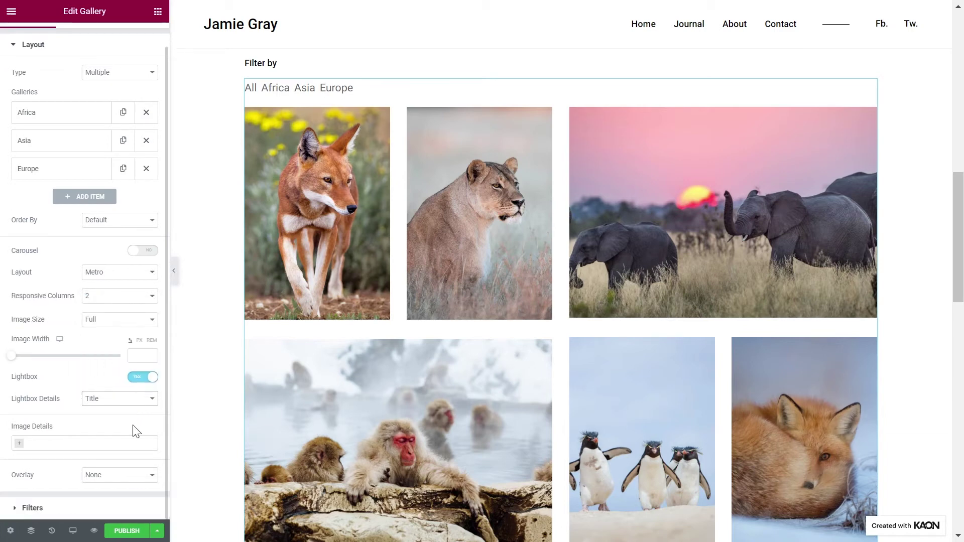
left_click(121, 442)
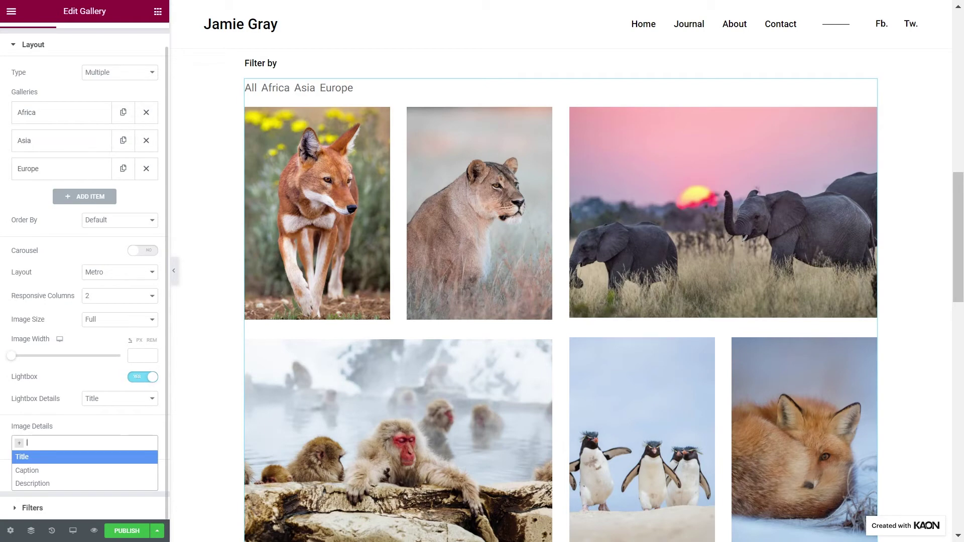
left_click(93, 457)
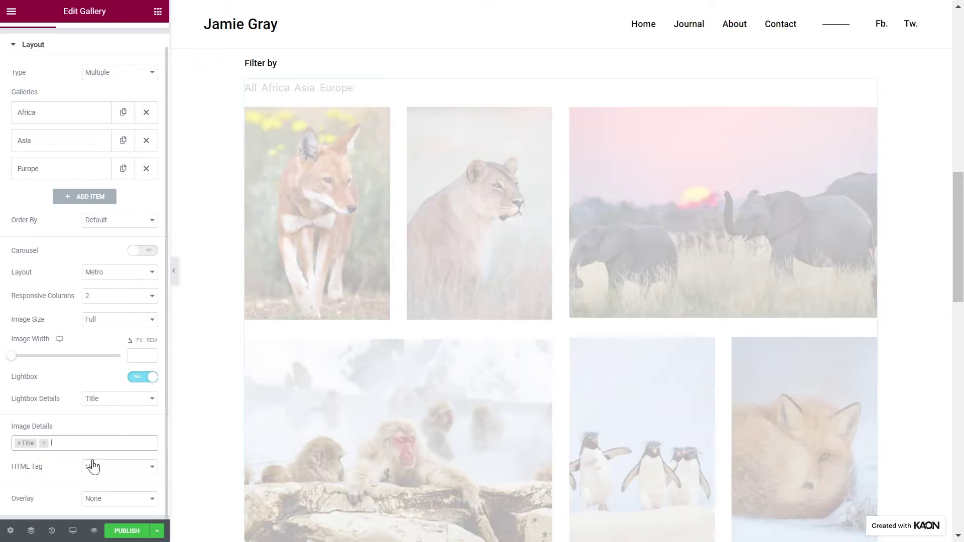
left_click(46, 444)
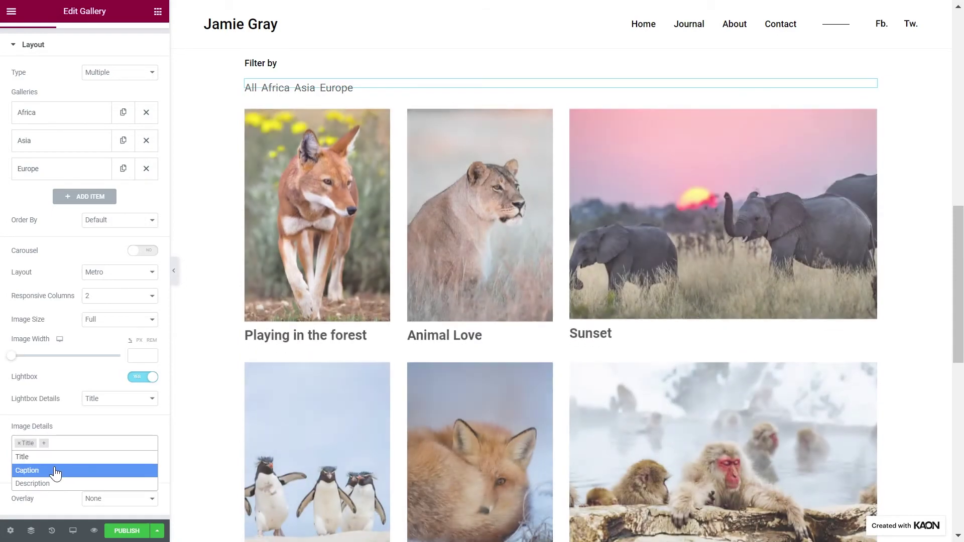
left_click(56, 471)
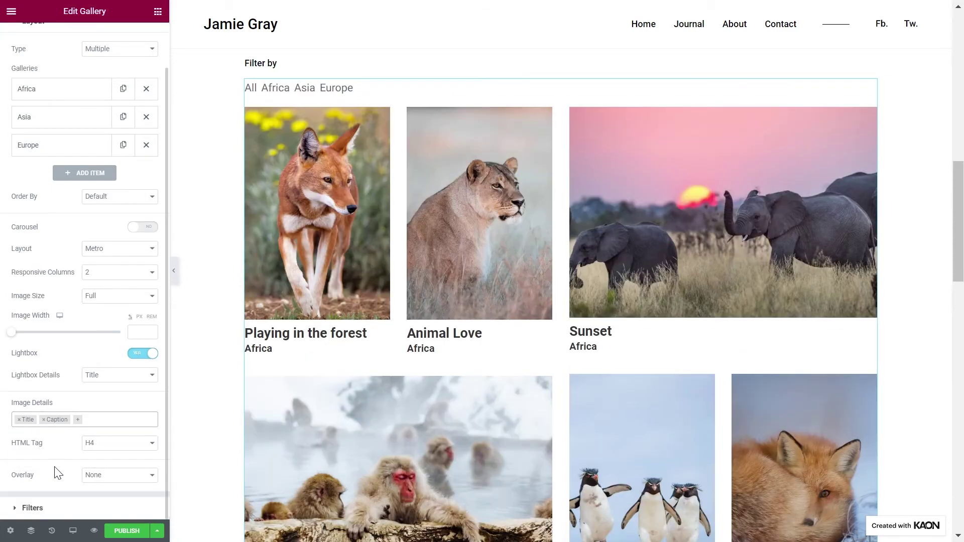
left_click(105, 444)
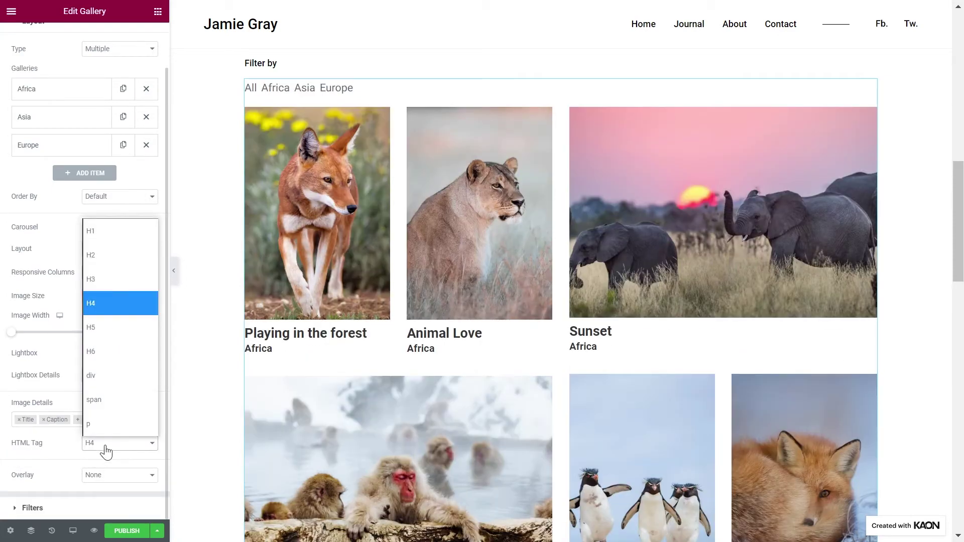
left_click(105, 448)
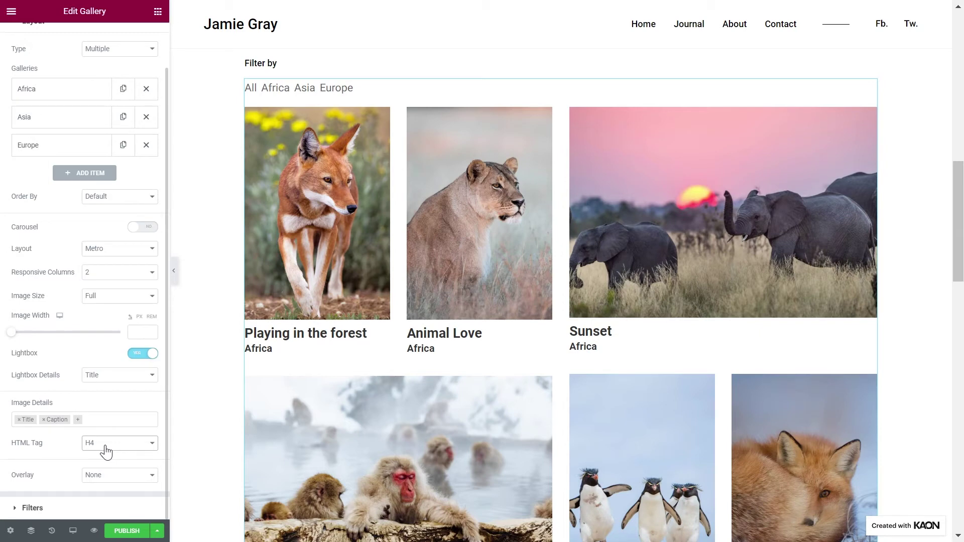
Step: Set the image overlay to Icon and open the gallery's filter settings
left_click(101, 477)
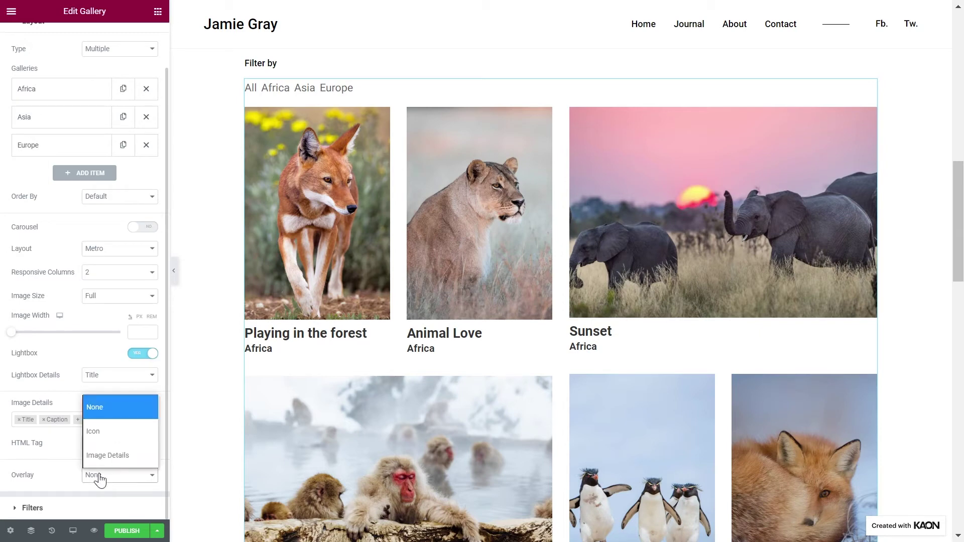
left_click(110, 434)
scroll(100, 411, "down", 2)
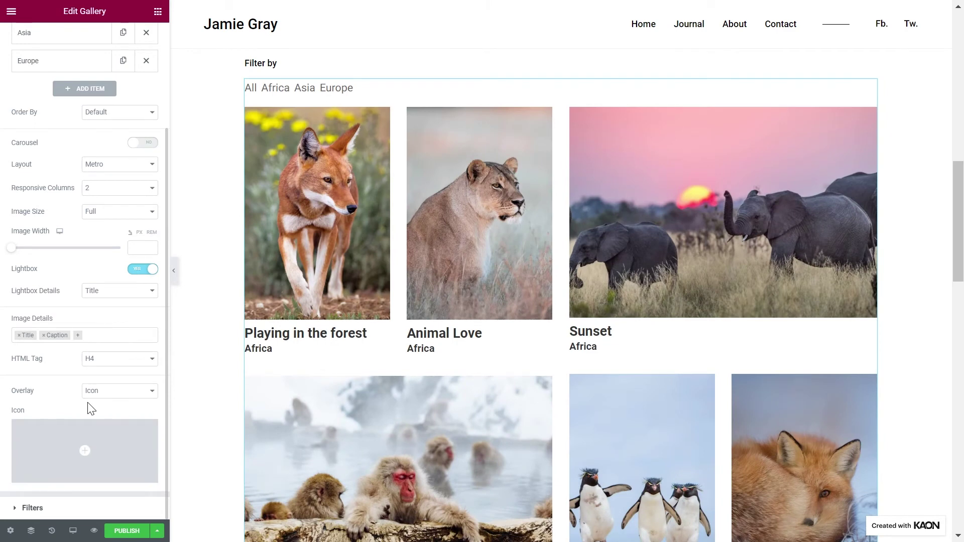
left_click(95, 507)
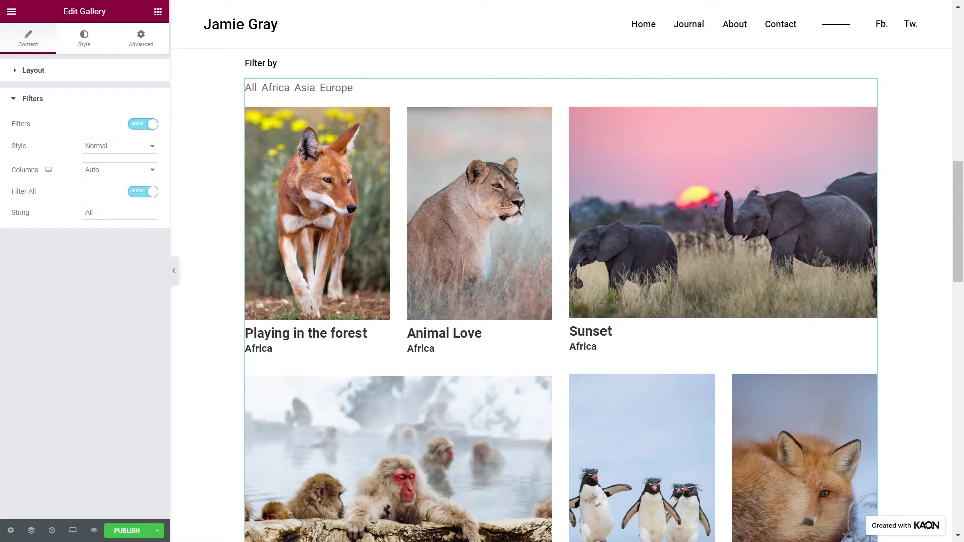
Step: Check the filter style options and try the filters in 2 columns, returning the column setting to Auto
left_click(122, 156)
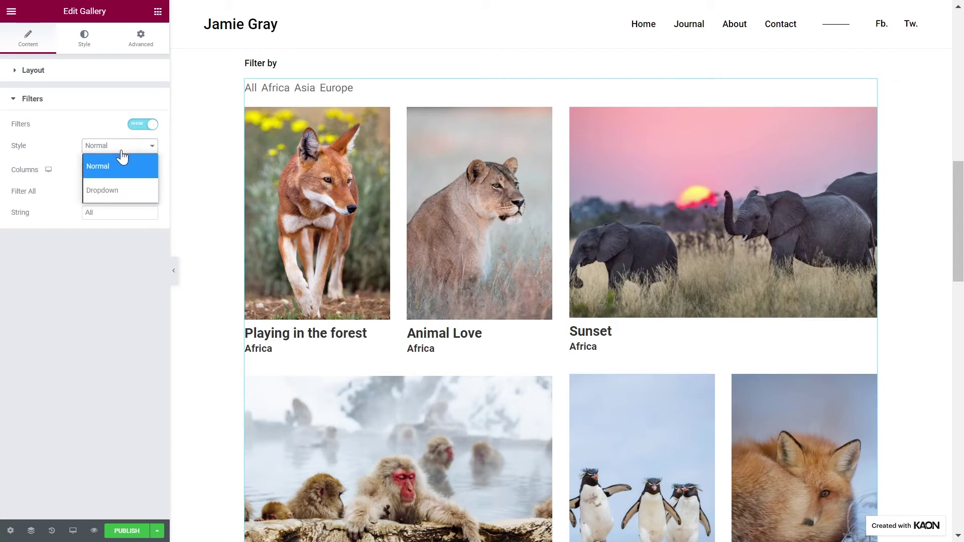
left_click(122, 157)
left_click(117, 170)
left_click(114, 213)
left_click(107, 171)
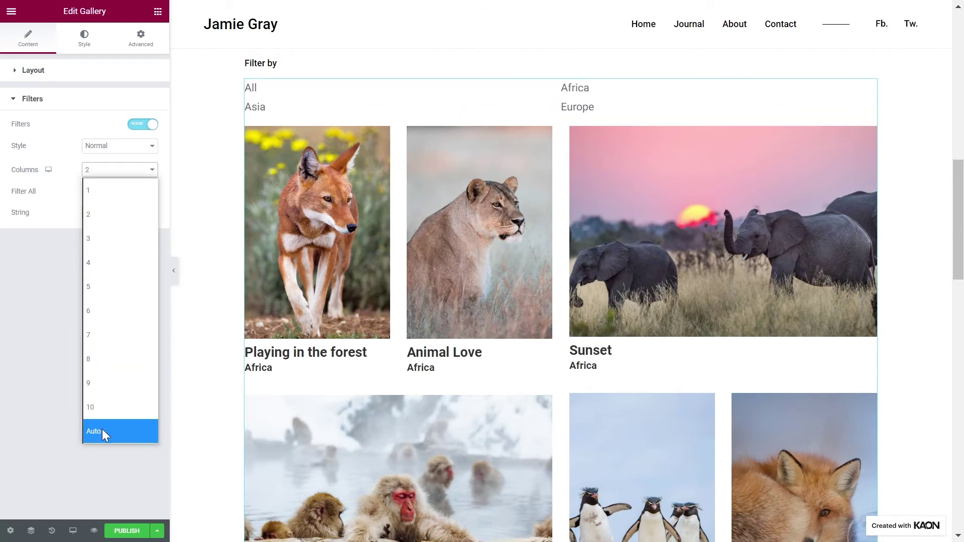
left_click(103, 433)
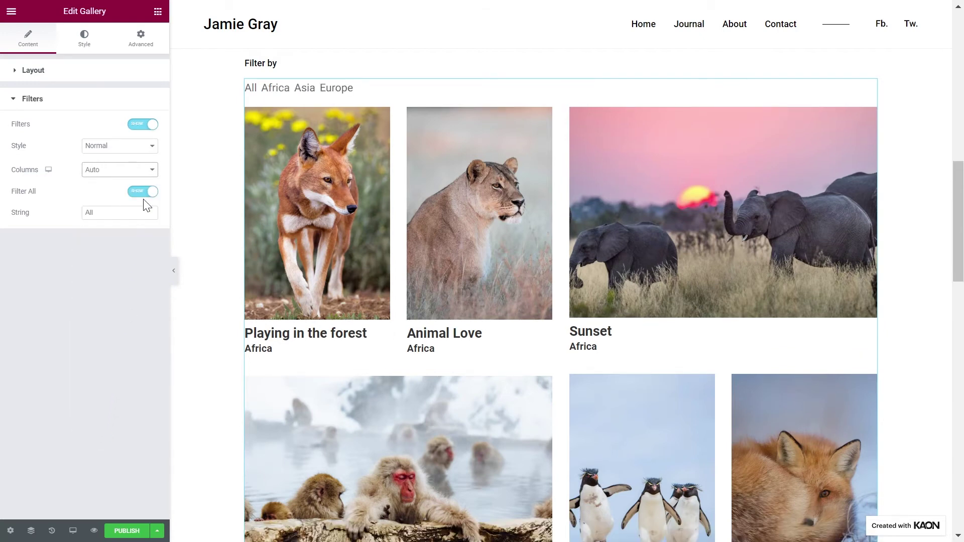
Step: Change the label of the filter for all images to "Show All"
double_click(133, 212)
type("Show All")
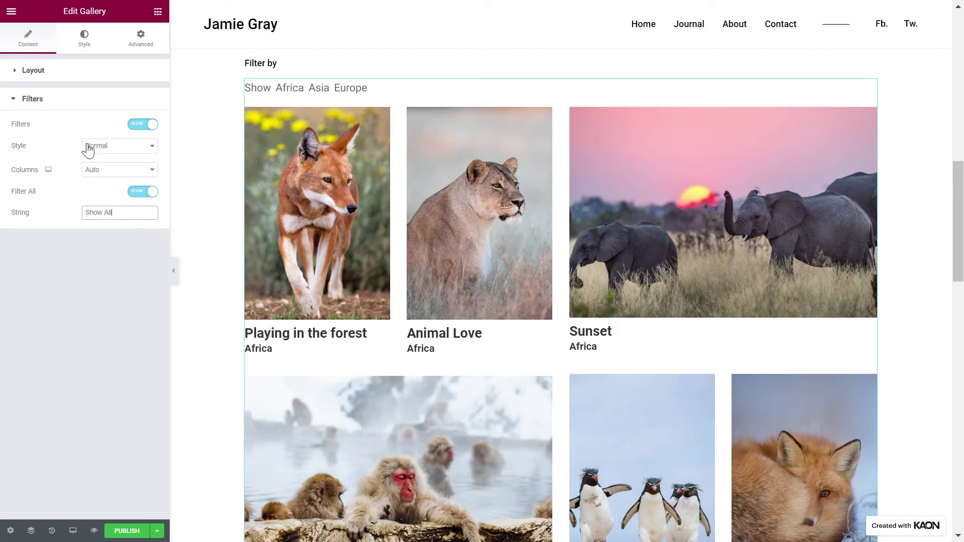
Step: Set the gallery's columns gap to 40 and its row gap to 50 in the style settings
left_click(83, 39)
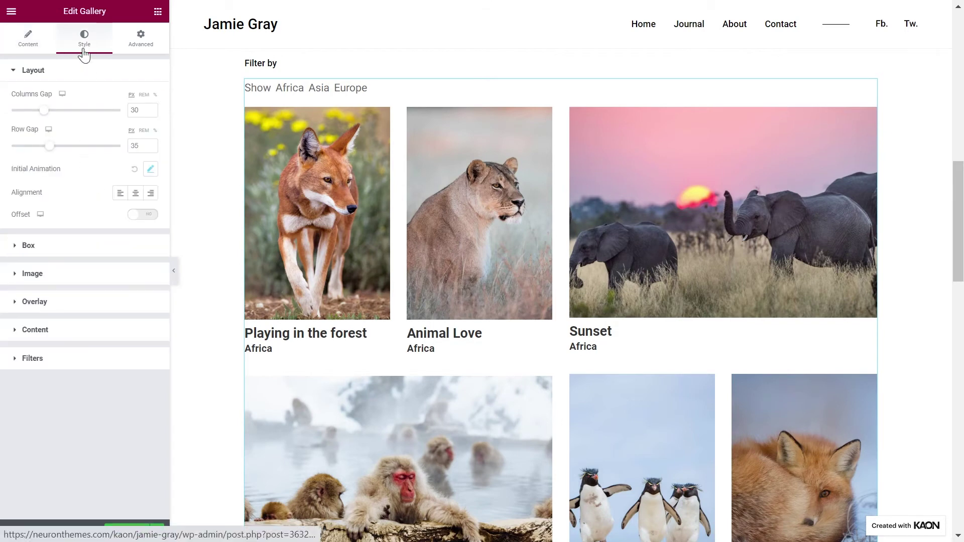
double_click(135, 110)
type("40")
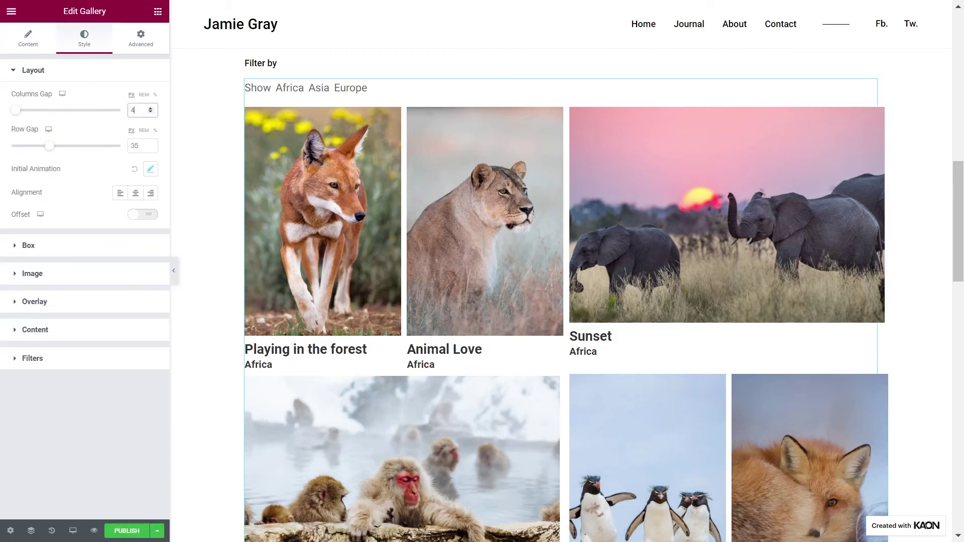
double_click(134, 146)
type("50")
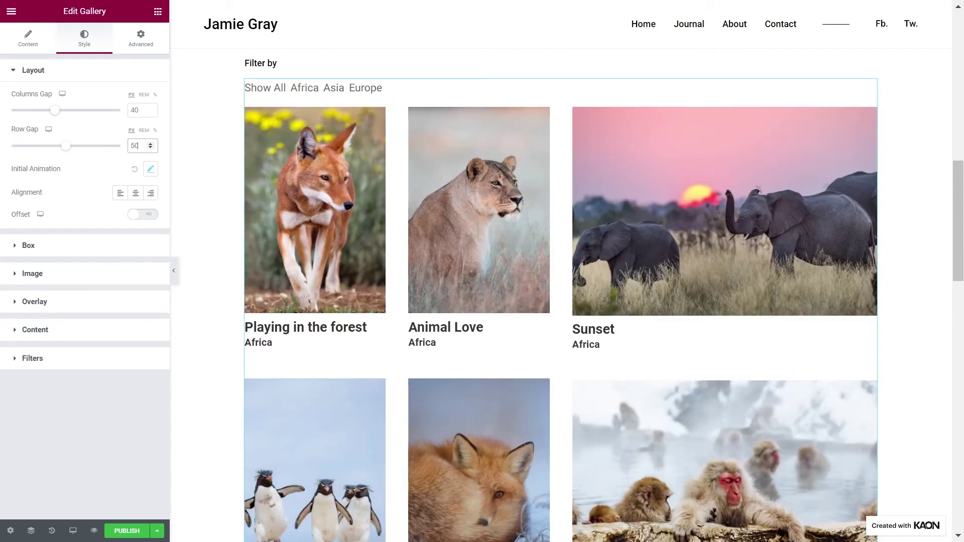
Step: Set the delay of the gallery's initial animation to 80 ms
left_click(150, 169)
double_click(129, 258)
type("80")
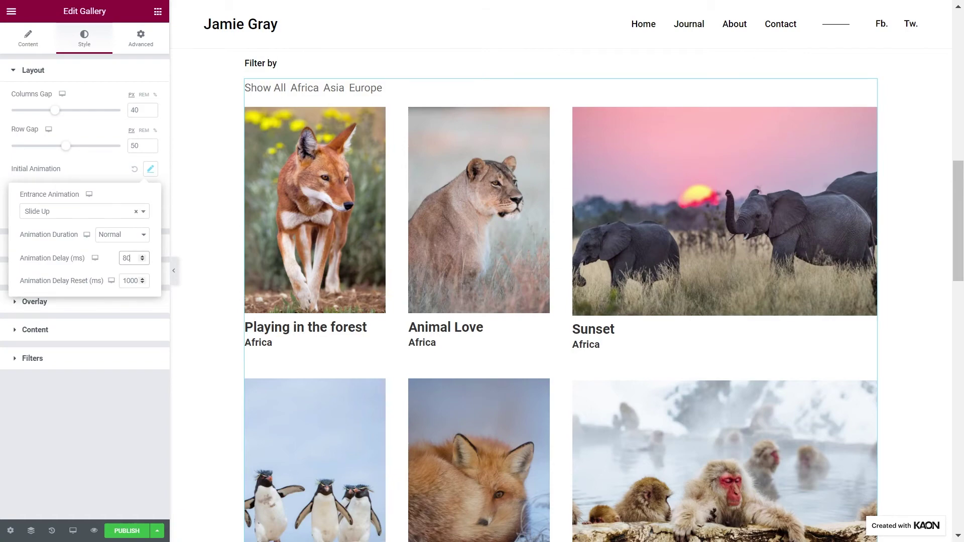
Step: Set the delay reset of the gallery's initial animation to 480 ms
key("Tab")
type("480")
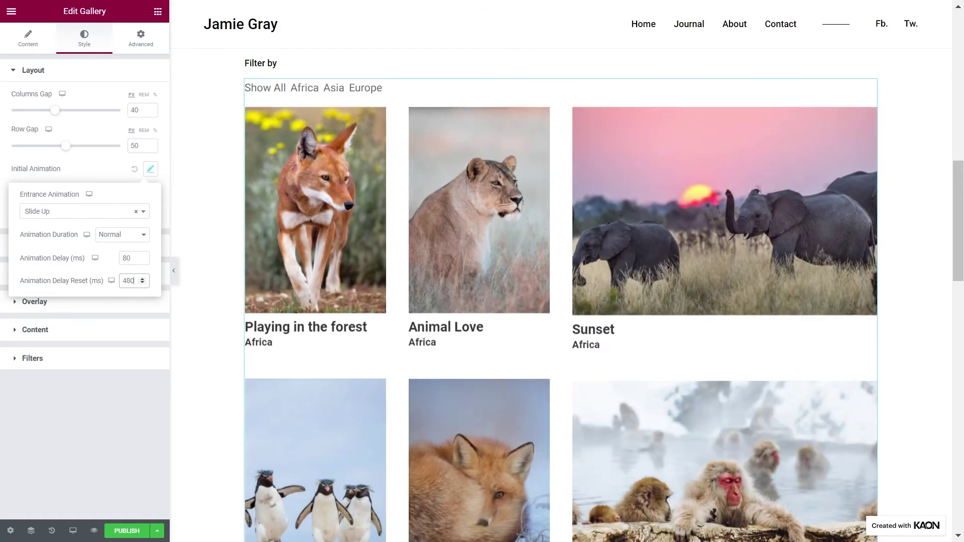
left_click(112, 179)
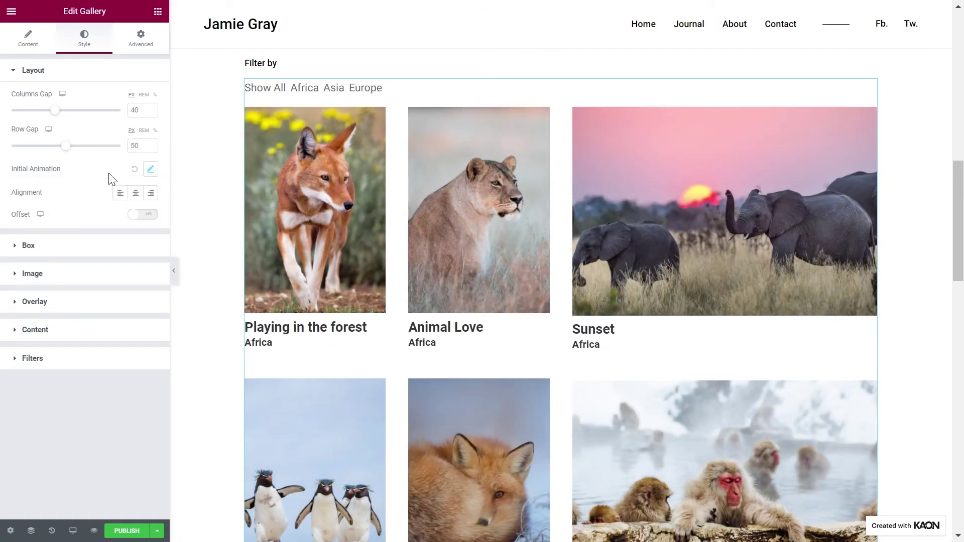
Step: Try the center and right alignments for the gallery's text and settle on left alignment
left_click(135, 195)
left_click(150, 195)
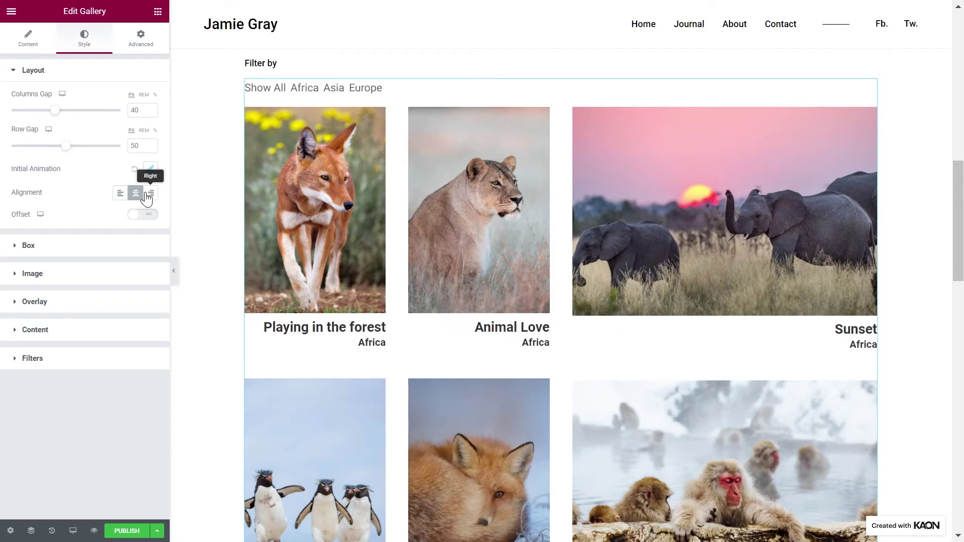
left_click(121, 195)
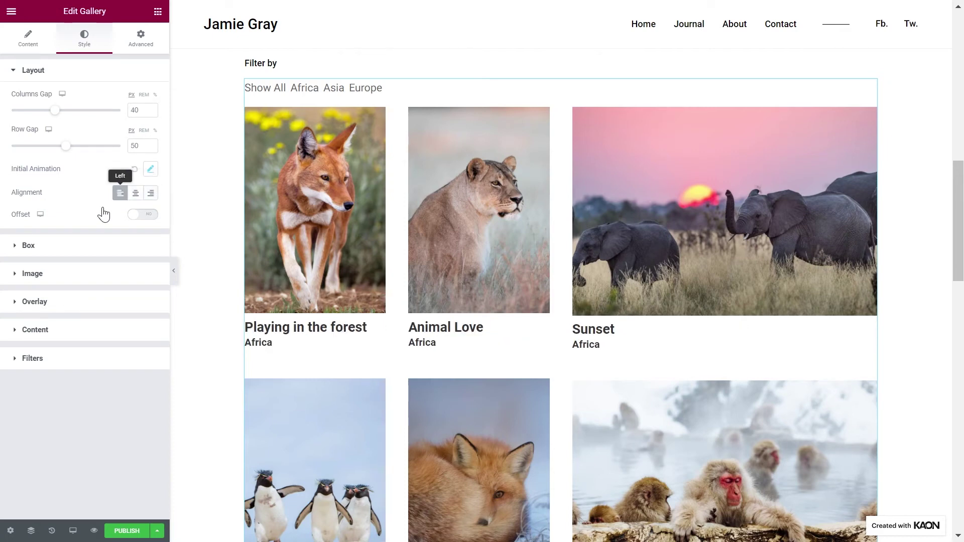
Step: Look over the gallery's box style settings, including the border width
left_click(99, 245)
left_click(22, 138)
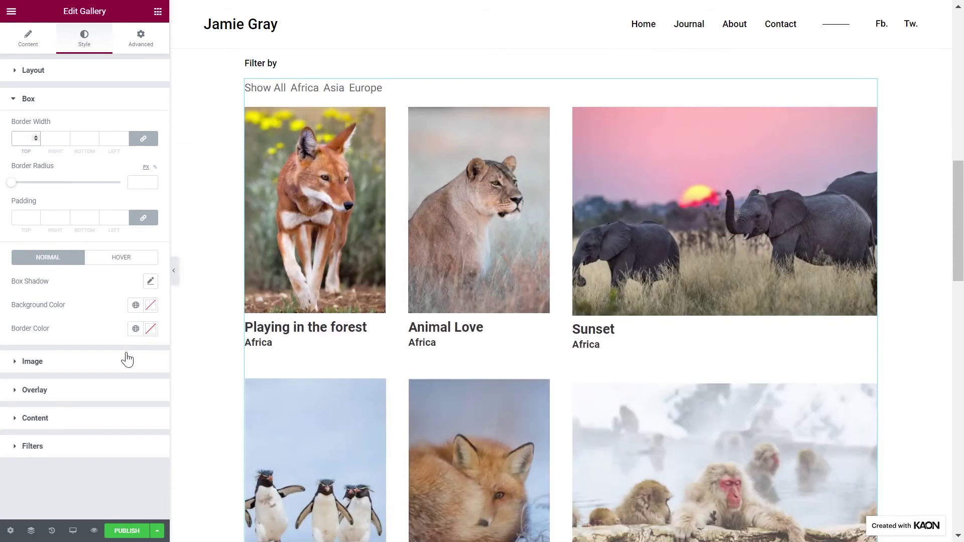
Step: Try a border radius of 8 on the gallery images and set the image spacing to 10
left_click(127, 361)
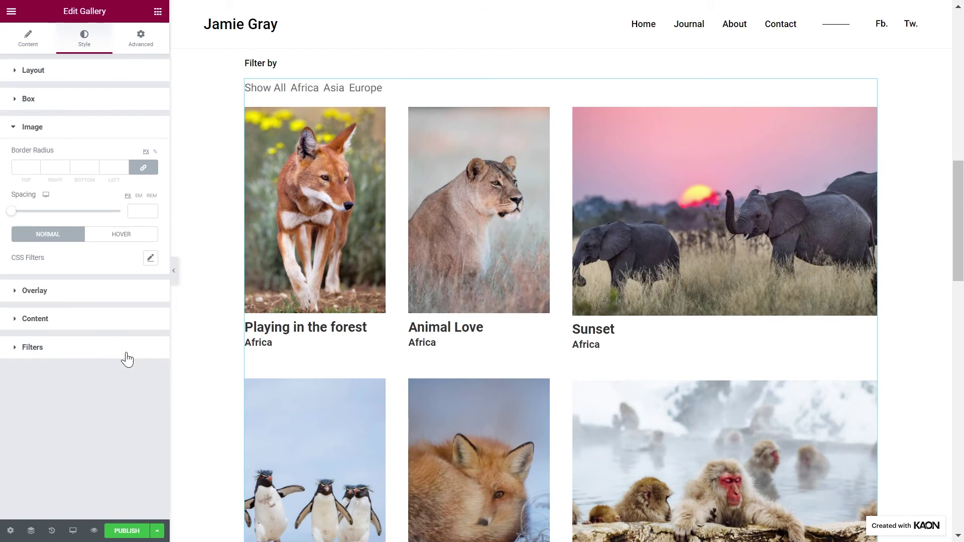
left_click(22, 167)
type("8")
left_click(140, 211)
type("10")
Step: Try a blur of about 6.2 in the hover CSS filters of the images and reset the filters
left_click(151, 259)
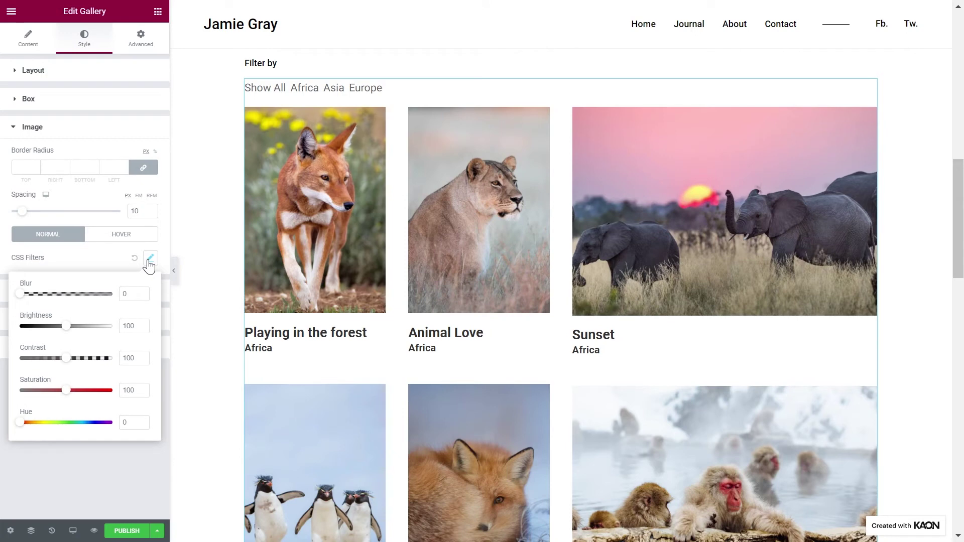
left_click(149, 265)
left_click(133, 236)
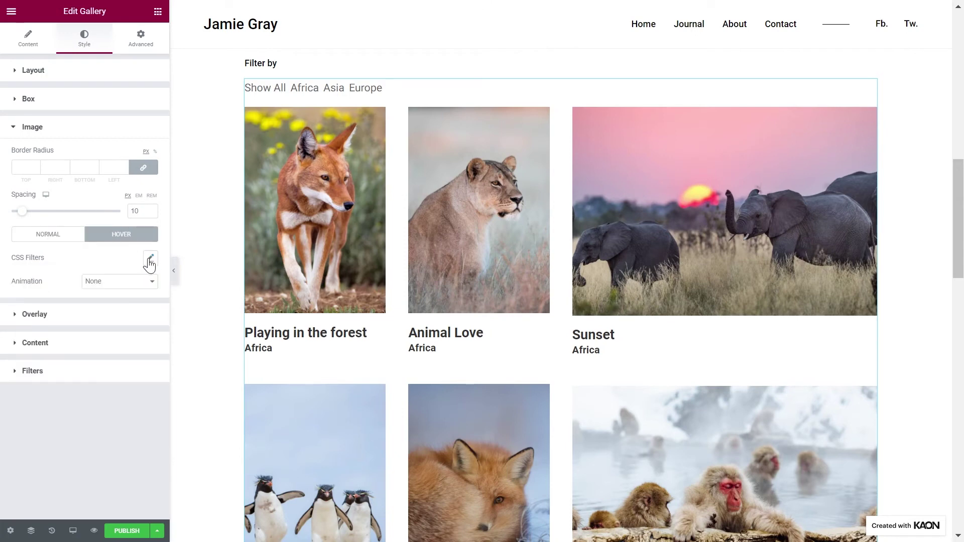
left_click(151, 260)
left_click(79, 295)
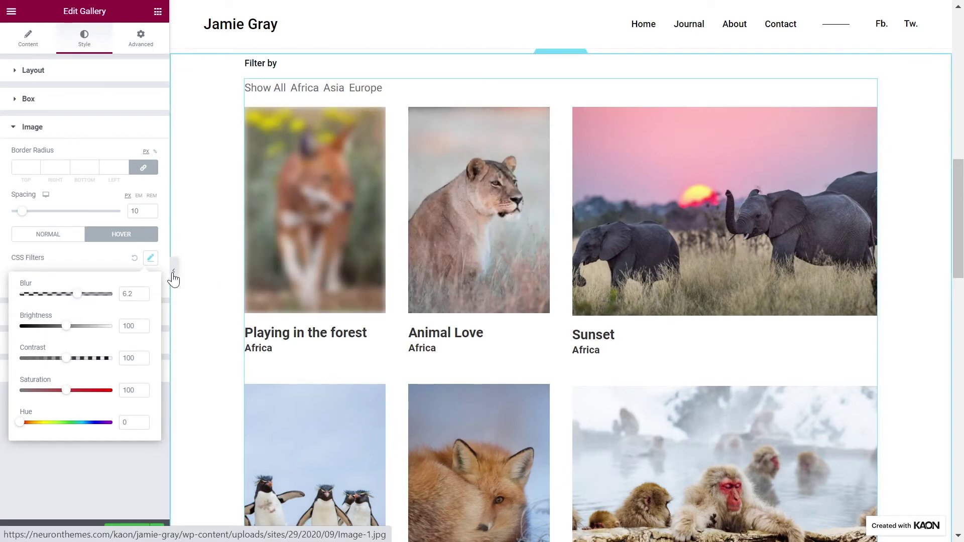
left_click(139, 262)
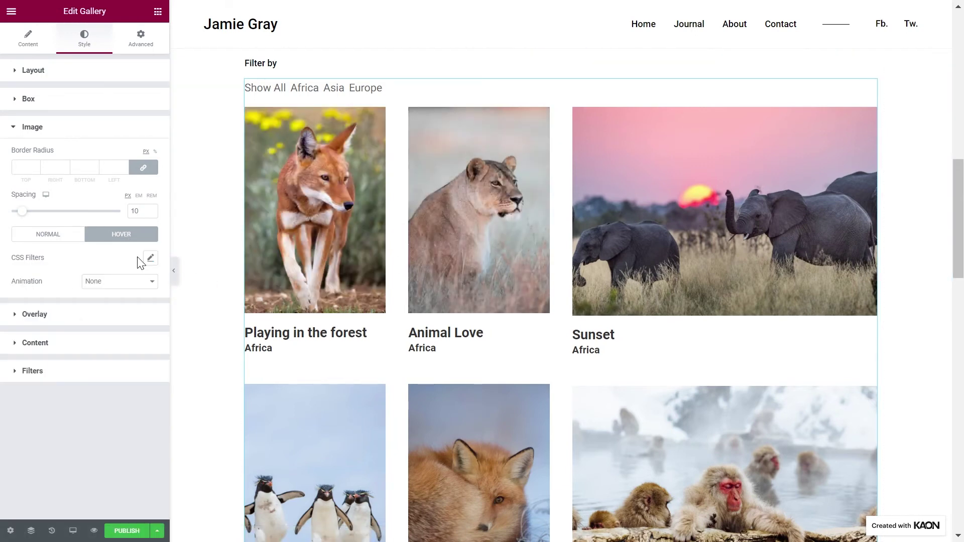
Step: Give the image overlay a solid background color of #FFFFFFC9 and try its Active option, leaving it off
left_click(120, 317)
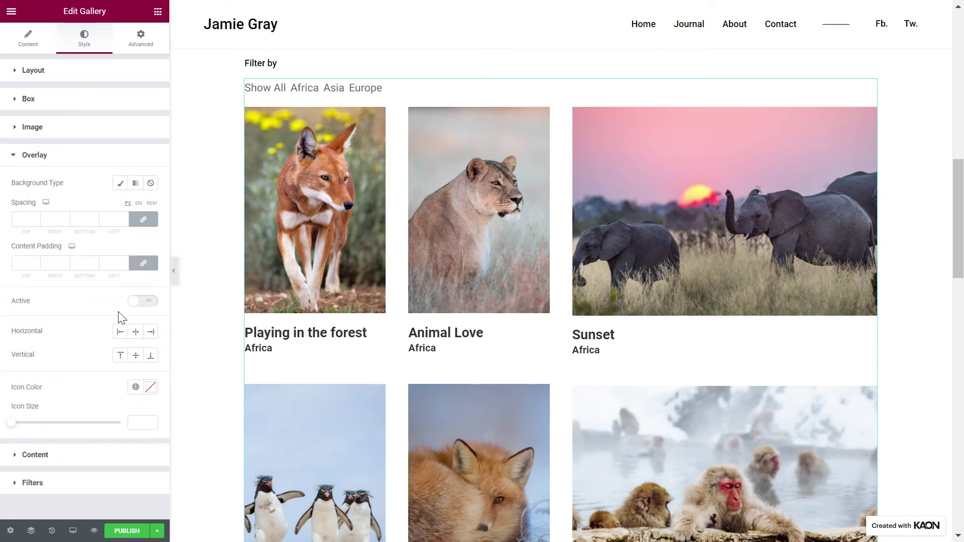
left_click(121, 184)
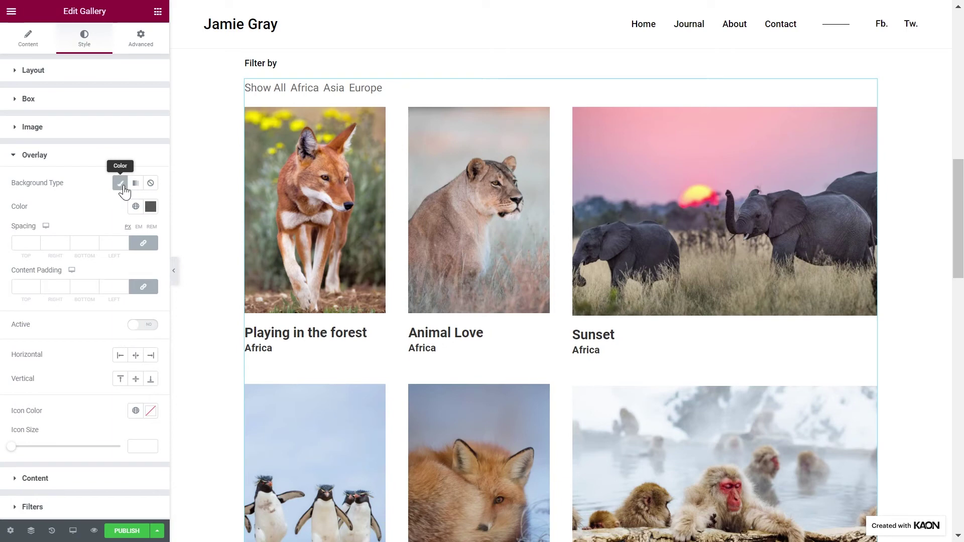
left_click(150, 207)
triple_click(42, 378)
type("#FFFFFFC9")
left_click(91, 206)
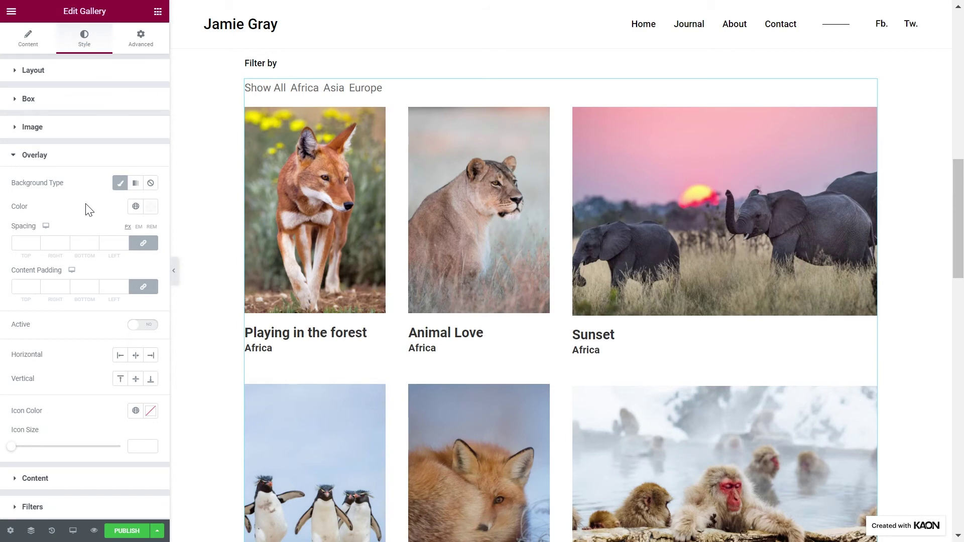
left_click(151, 327)
left_click(141, 327)
Step: Style the gallery titles with the Primary global color and the Gallery Title global font
left_click(122, 484)
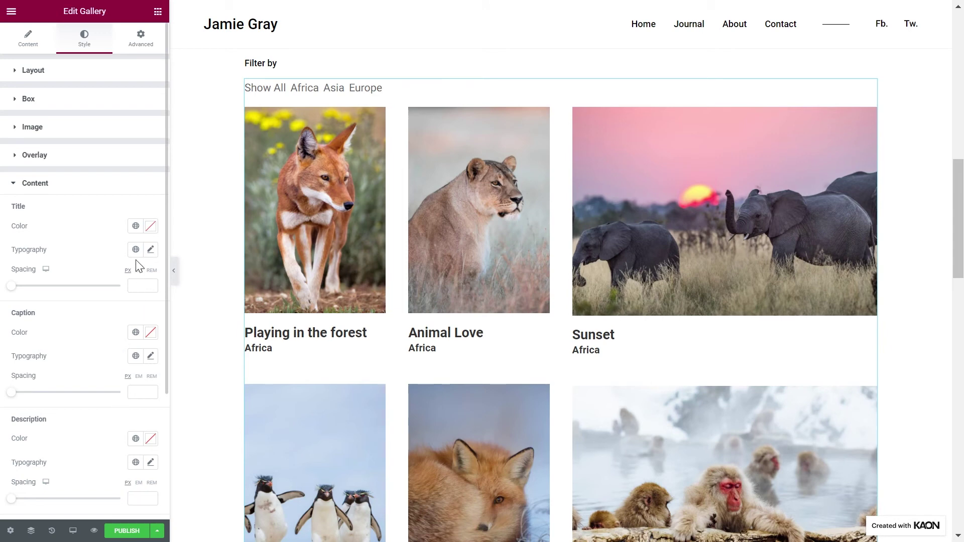
left_click(136, 226)
left_click(113, 281)
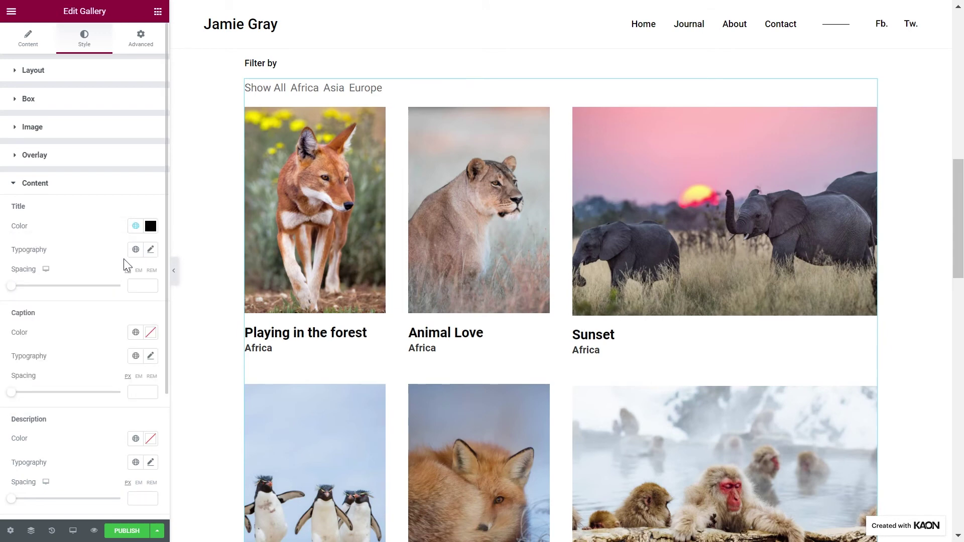
left_click(135, 250)
scroll(100, 332, "down", 3)
left_click(89, 392)
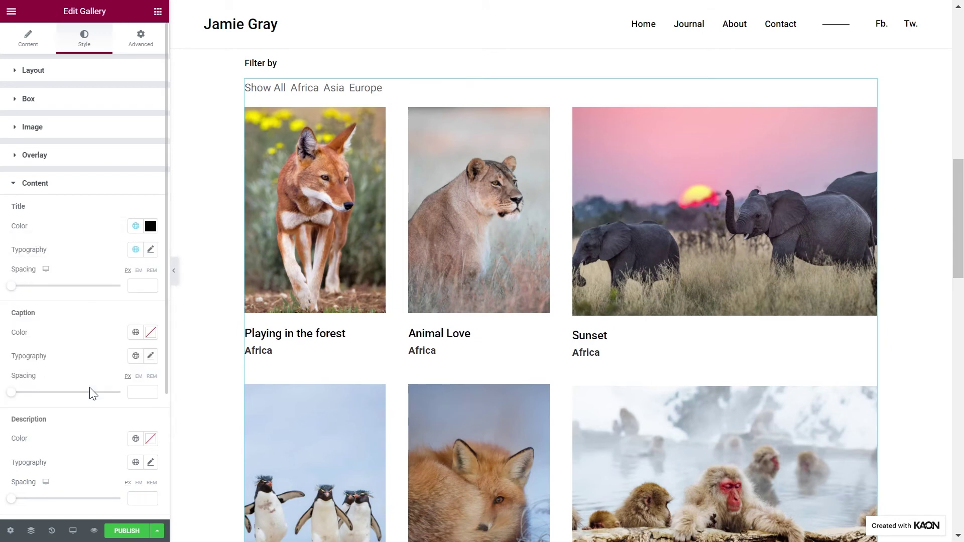
Step: Style the gallery captions with the Text global color and the Gallery Caption global font
left_click(135, 332)
left_click(70, 427)
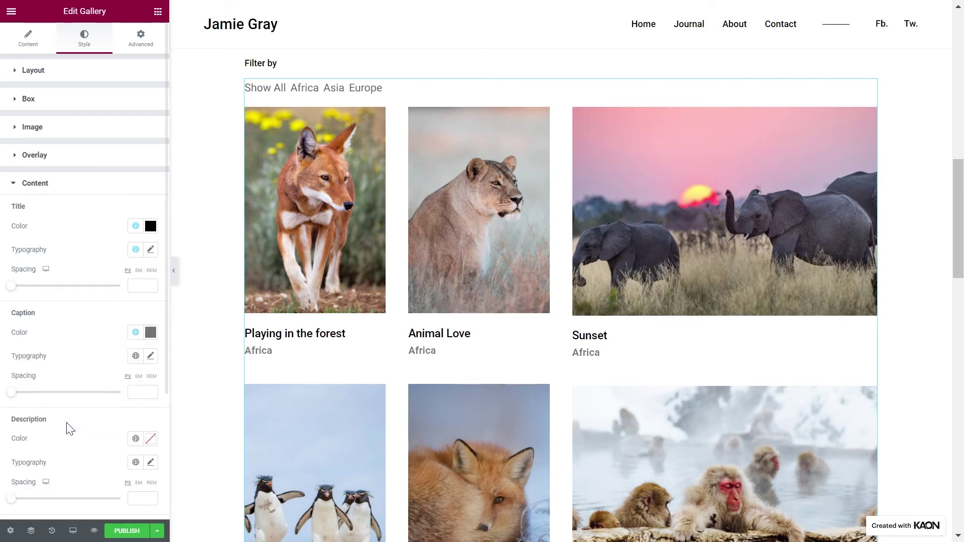
left_click(136, 356)
scroll(119, 331, "down", 3)
left_click(89, 315)
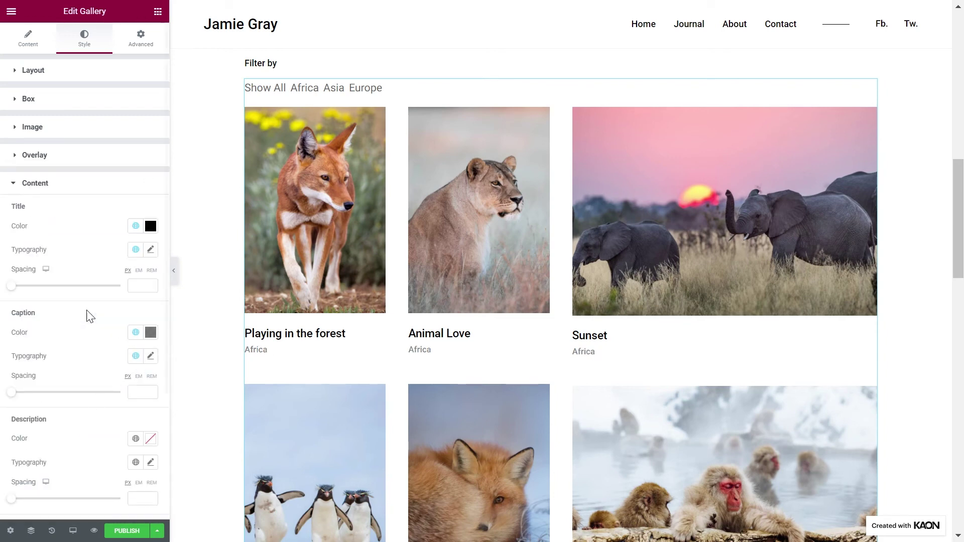
Step: Try a solid border around the gallery's text content and return the border type to None
scroll(89, 316, "down", 4)
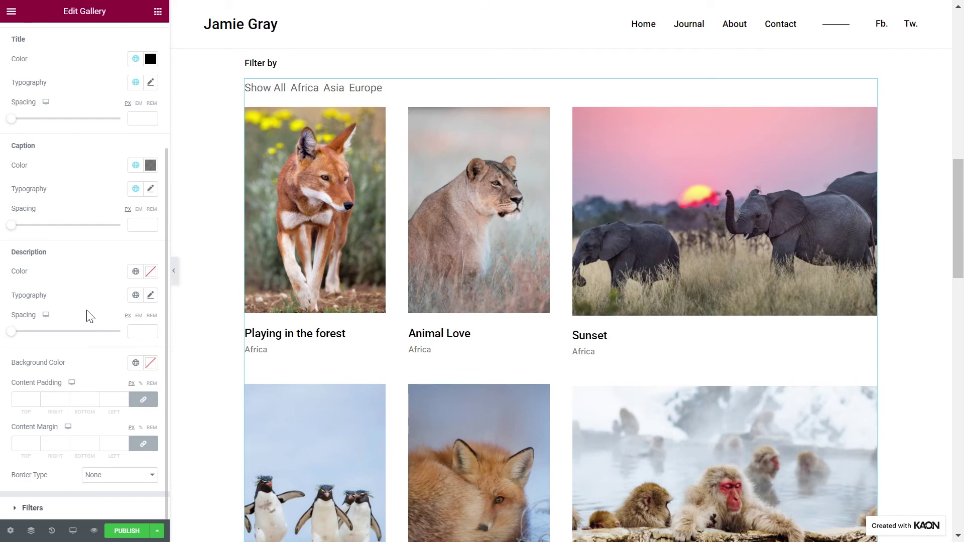
left_click(22, 400)
left_click(98, 474)
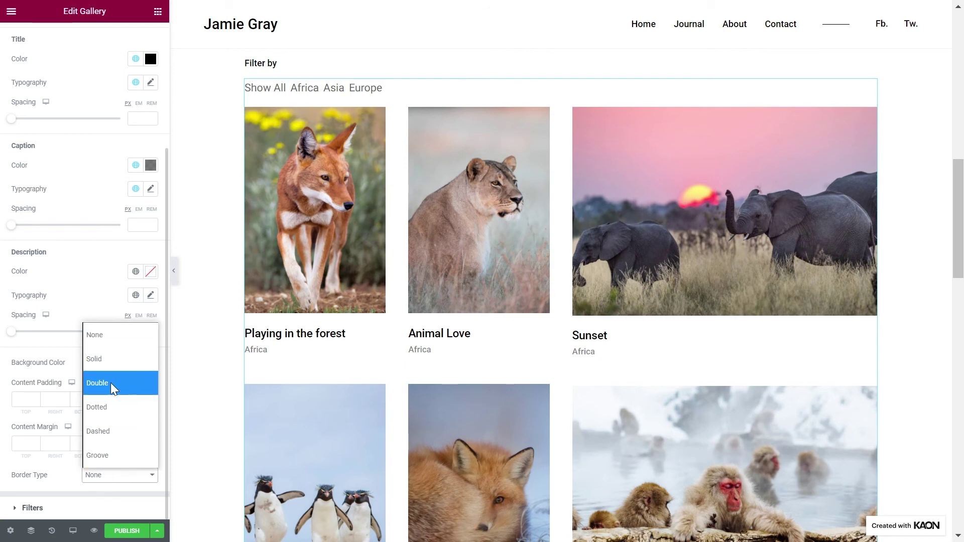
left_click(112, 364)
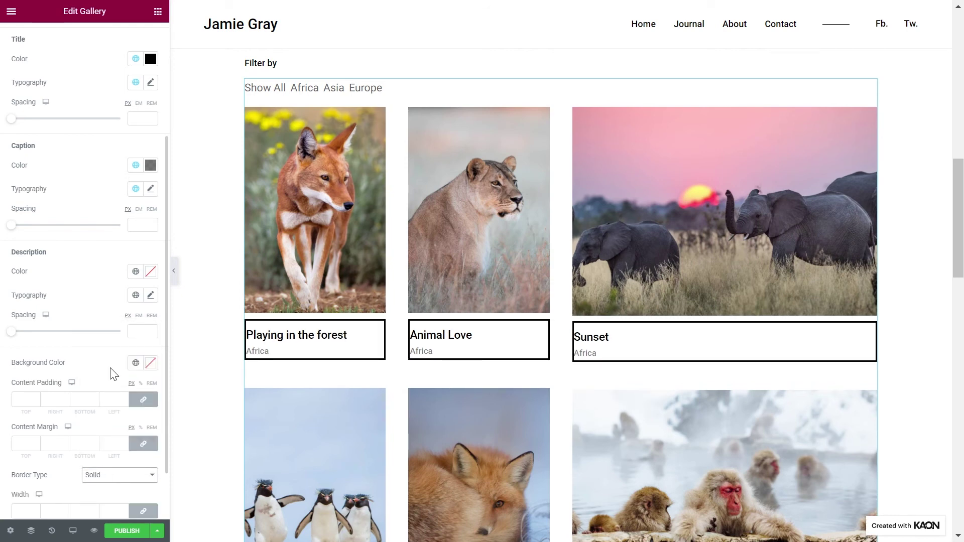
left_click(106, 476)
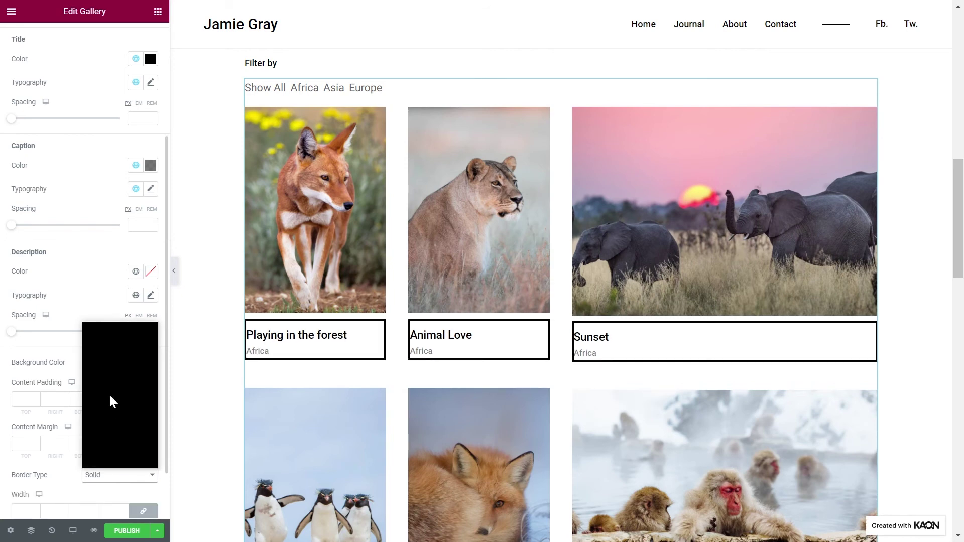
left_click(105, 334)
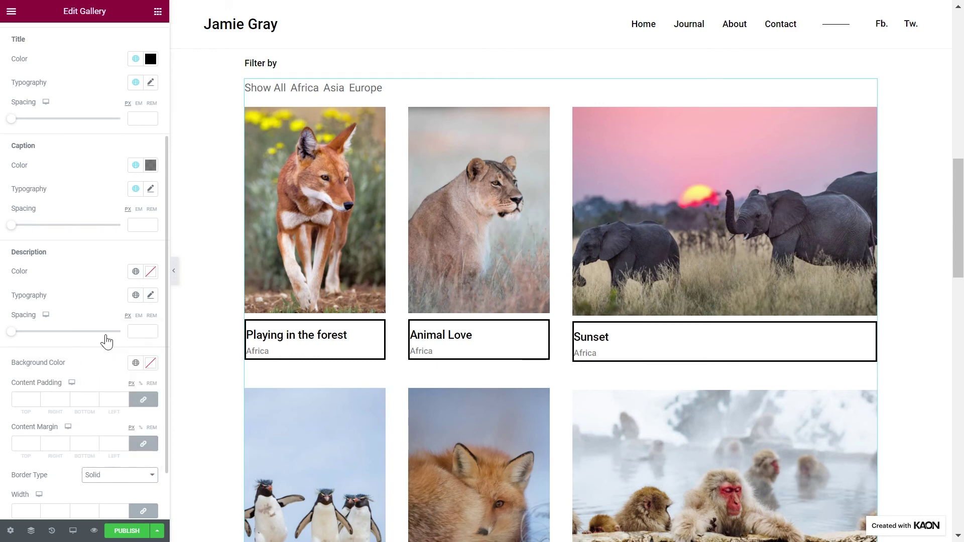
Step: Set the gallery filters' space between to 32 and their spacing to 45
left_click(105, 504)
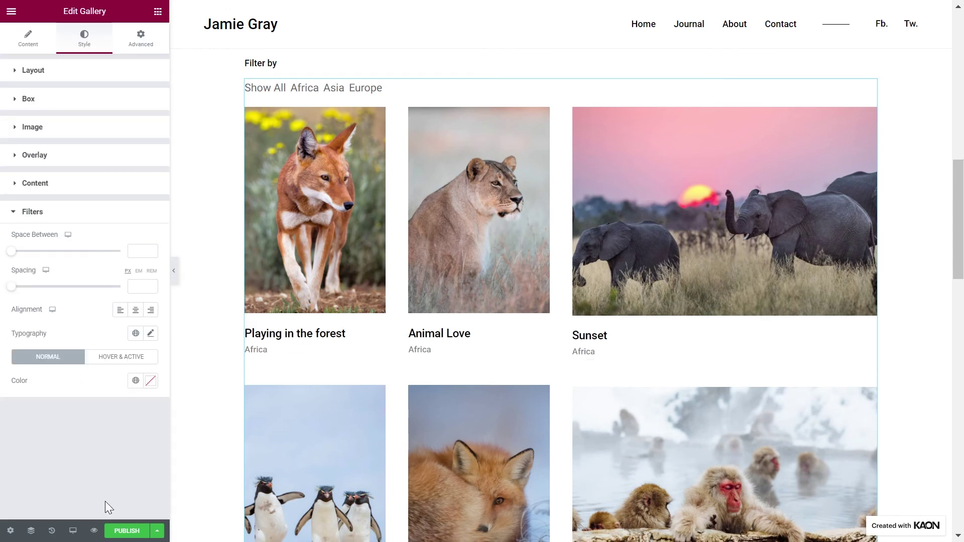
left_click(143, 251)
type("32")
left_click(139, 287)
type("45")
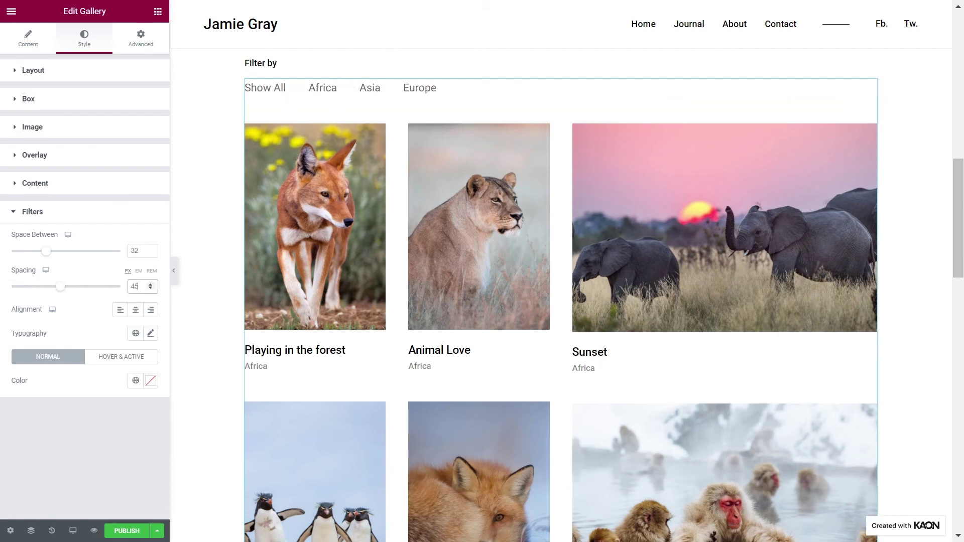
Step: Align the filters to the right after trying left and center, and apply the Gallery Filters global font
left_click(120, 312)
left_click(135, 310)
left_click(151, 311)
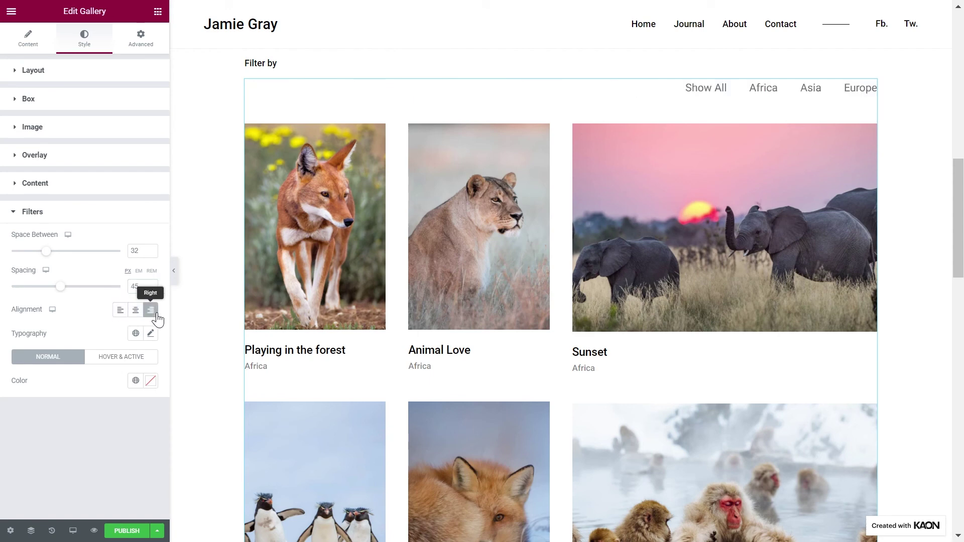
left_click(135, 333)
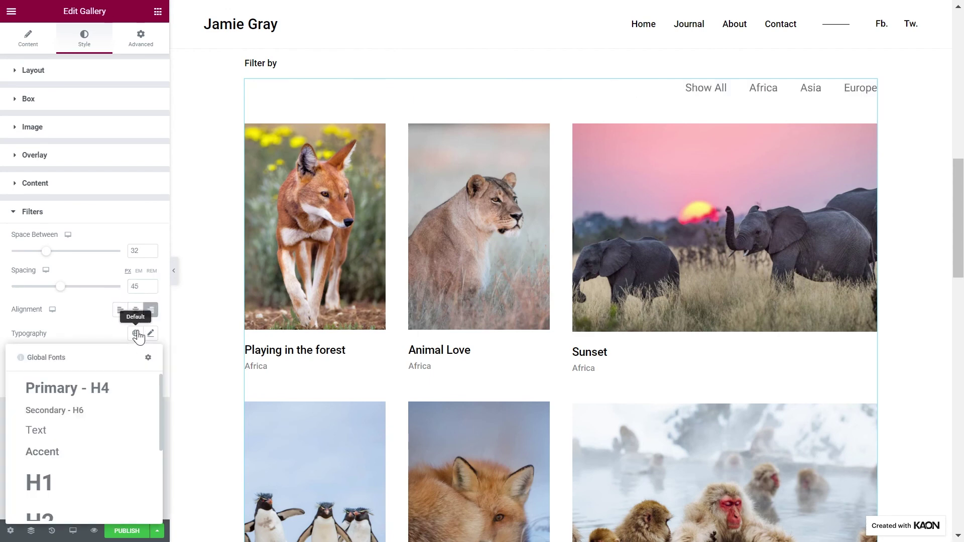
scroll(95, 409, "down", 5)
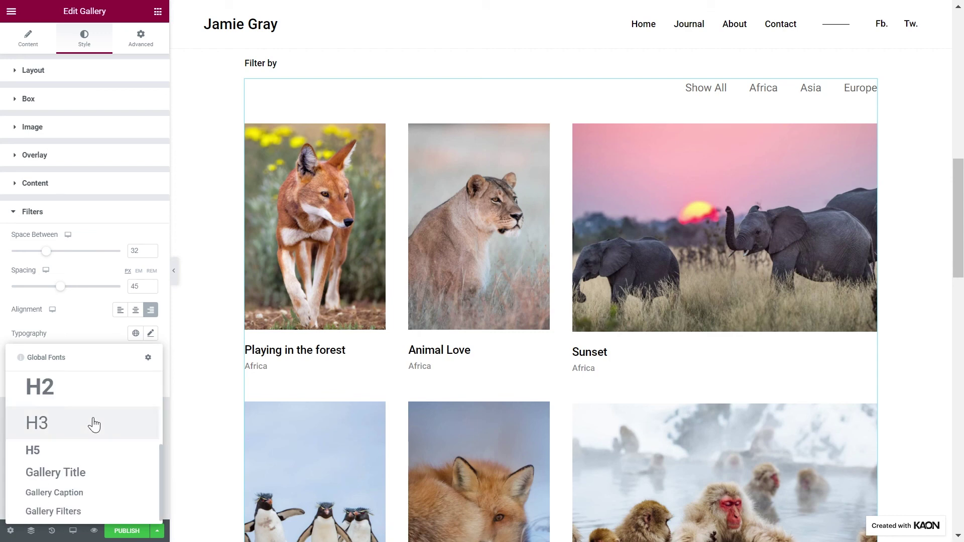
left_click(68, 510)
Step: Set the filters' normal color to the Secondary global color and their hover and active color to Text
left_click(136, 381)
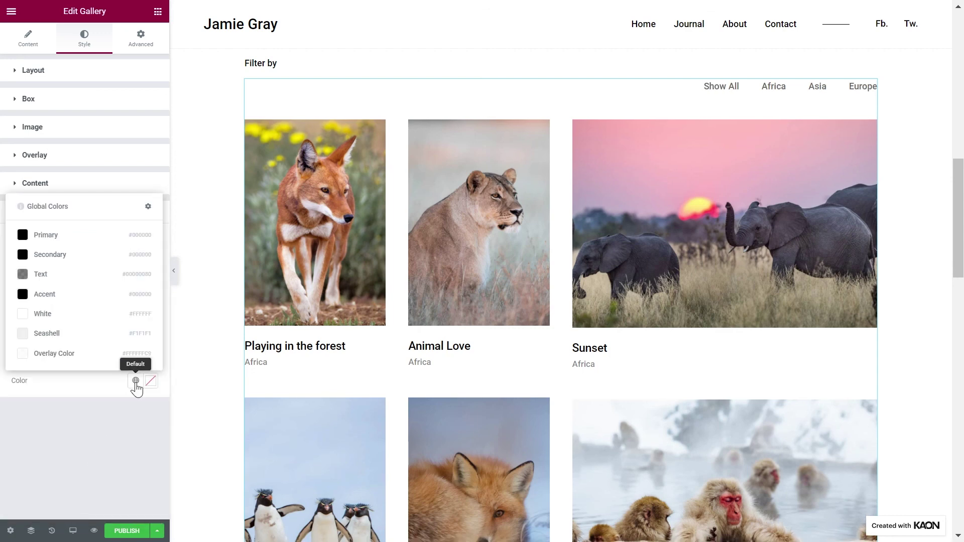
left_click(119, 252)
left_click(116, 358)
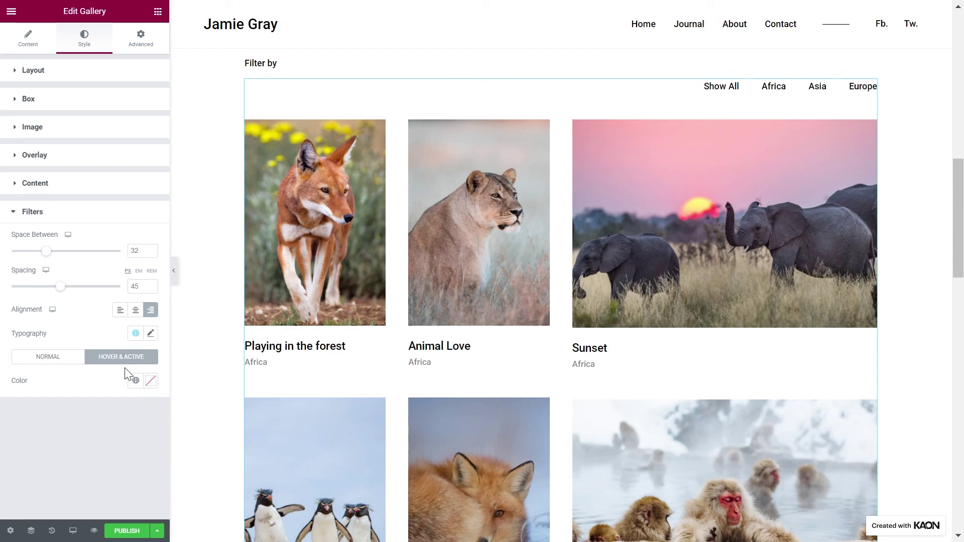
left_click(136, 380)
left_click(83, 276)
Step: Unlink the gallery's margin values and set its top margin to -38 to line the filters up with "Filter by"
left_click(140, 41)
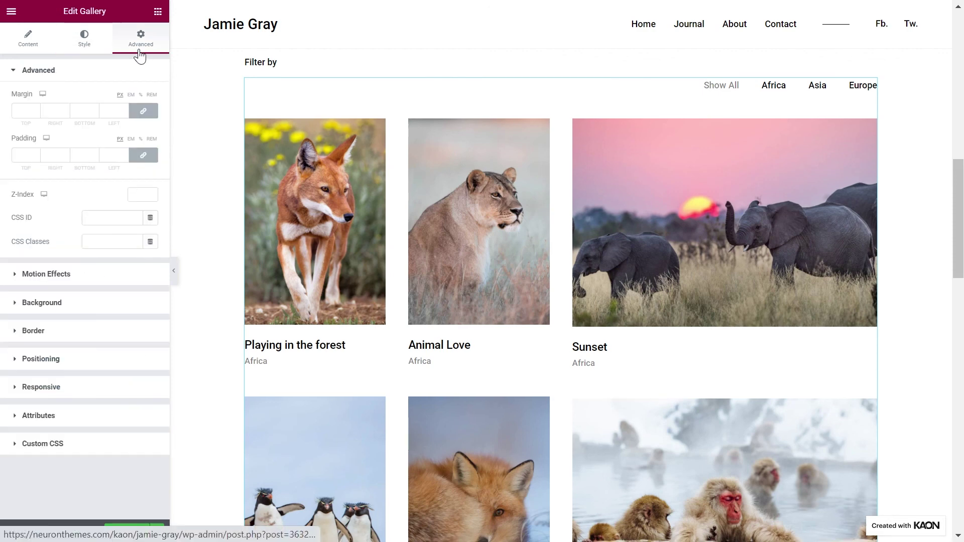
left_click(143, 111)
left_click(36, 114)
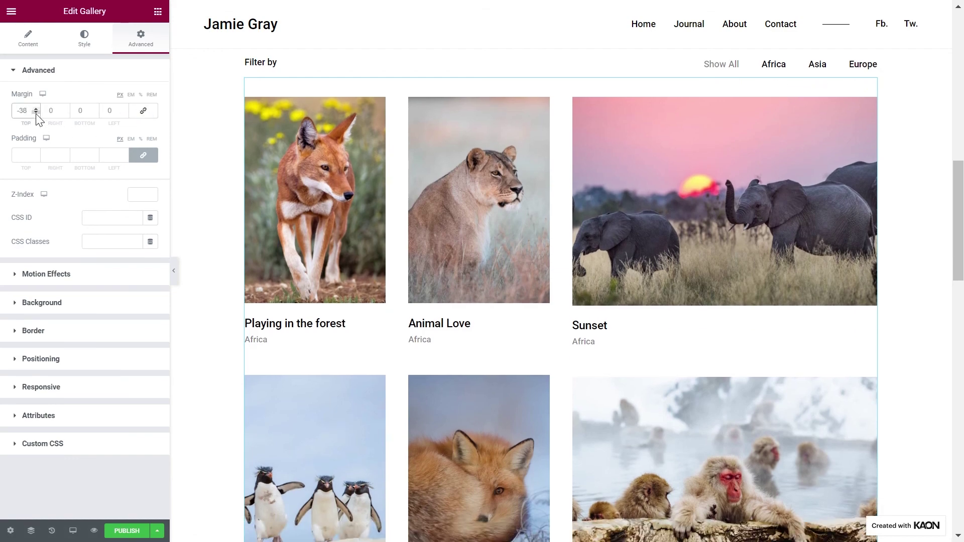
Step: Preview the page without the editing panel and test the gallery's Africa, Asia and Europe filters
left_click(173, 271)
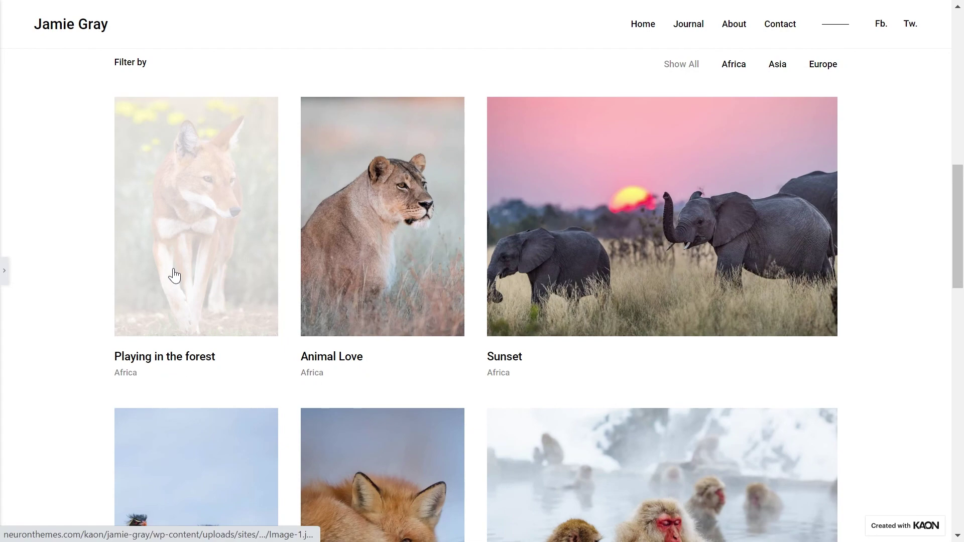
scroll(74, 246, "up", 2)
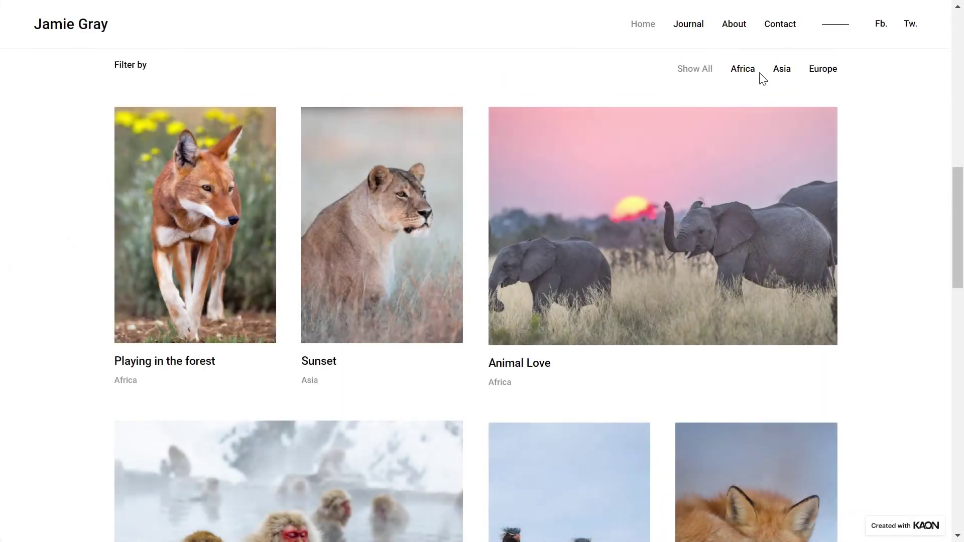
left_click(747, 71)
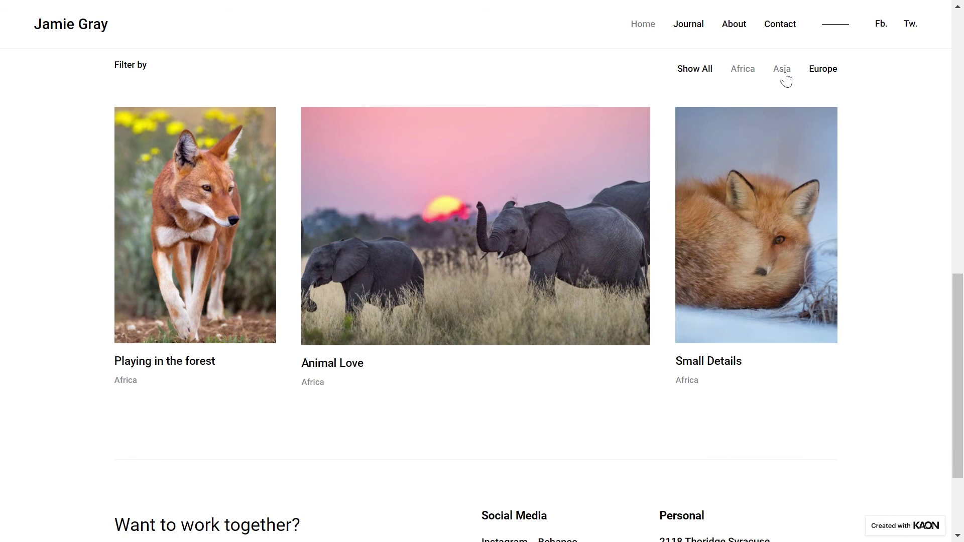
left_click(784, 74)
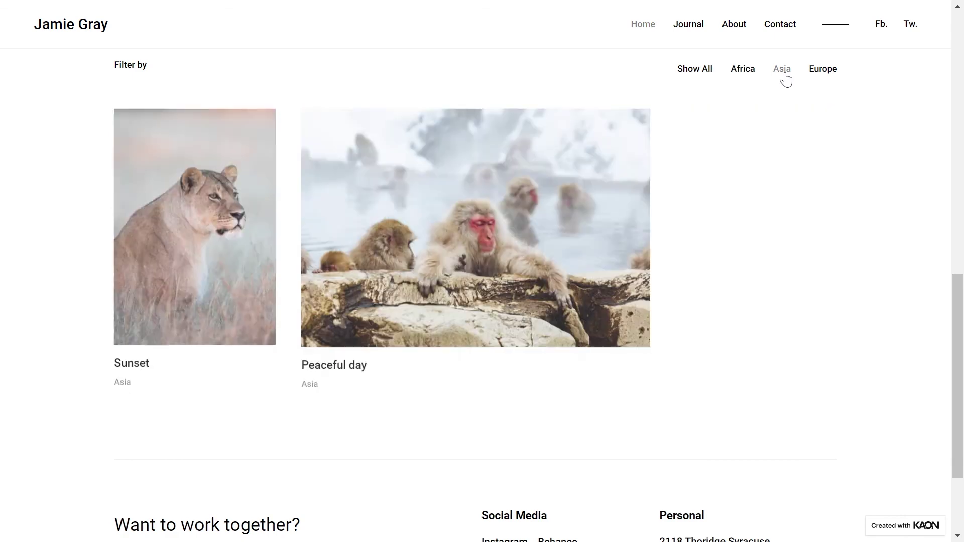
left_click(822, 71)
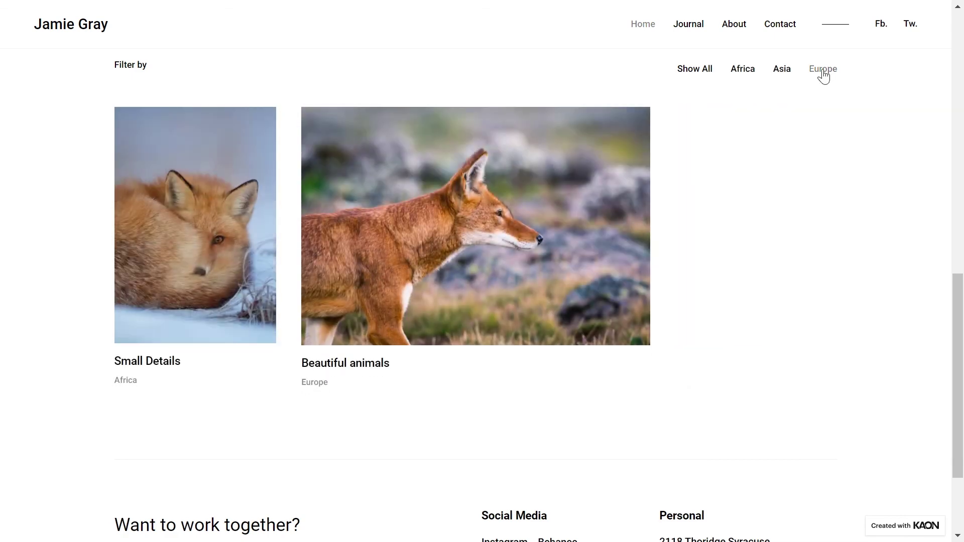